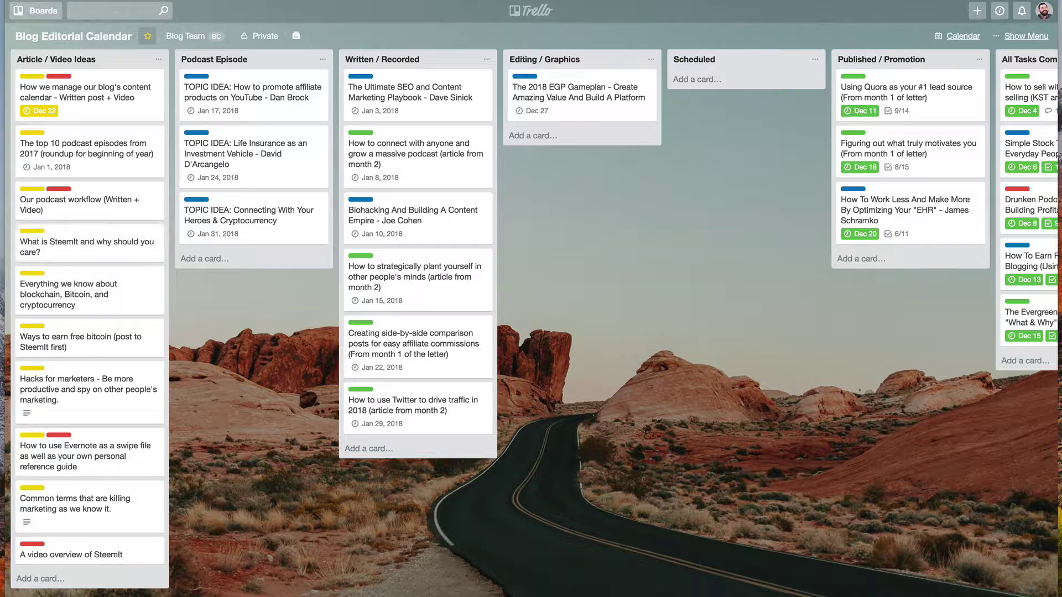
Step: Review the board's lists from Article / Video Ideas through All Tasks Complete
scroll(119, 97, "right", 5)
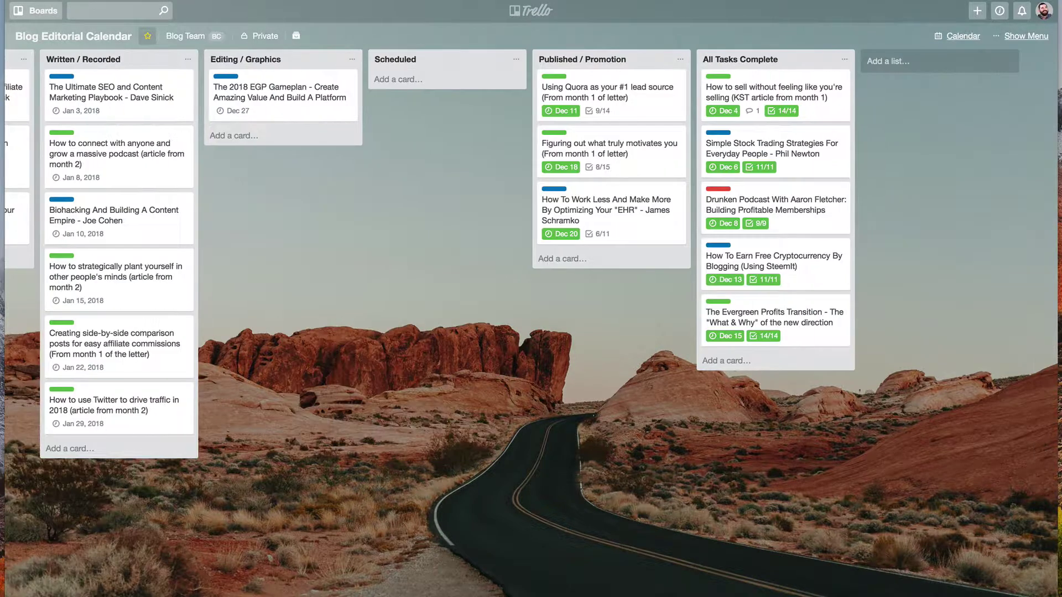
scroll(118, 98, "left", 5)
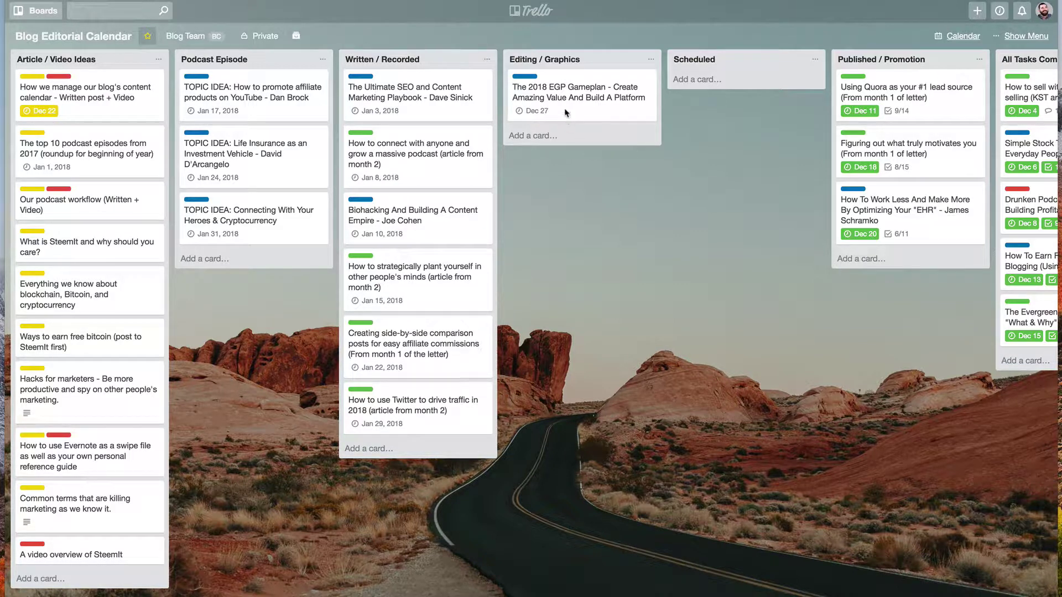
mouse_move(636, 96)
left_mouse_down()
mouse_move(663, 102)
mouse_move(761, 83)
mouse_move(784, 102)
mouse_move(646, 92)
left_mouse_up()
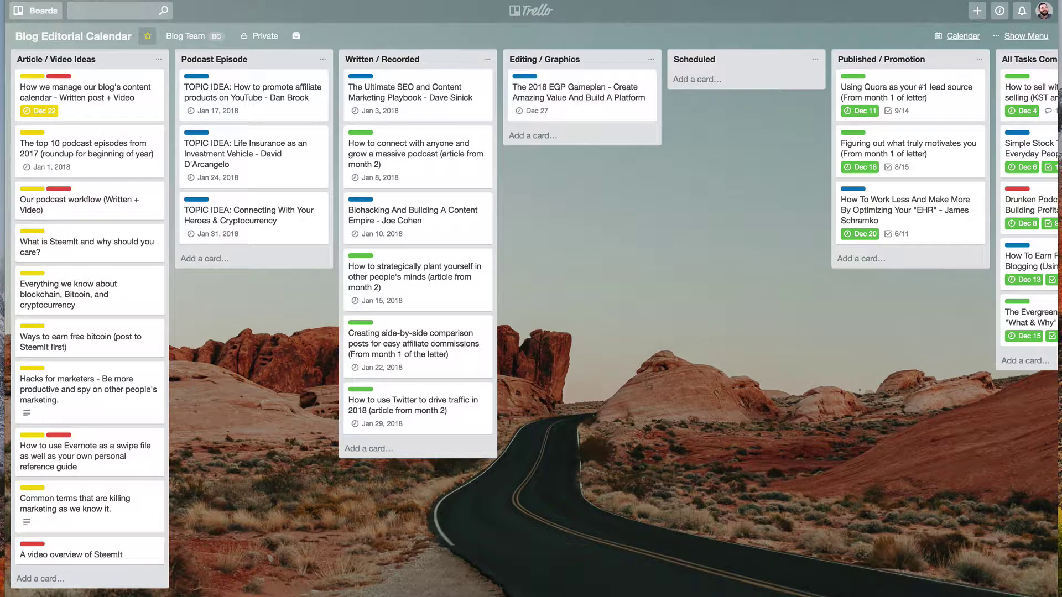
scroll(531, 321, "right", 5)
scroll(702, 255, "right", 1)
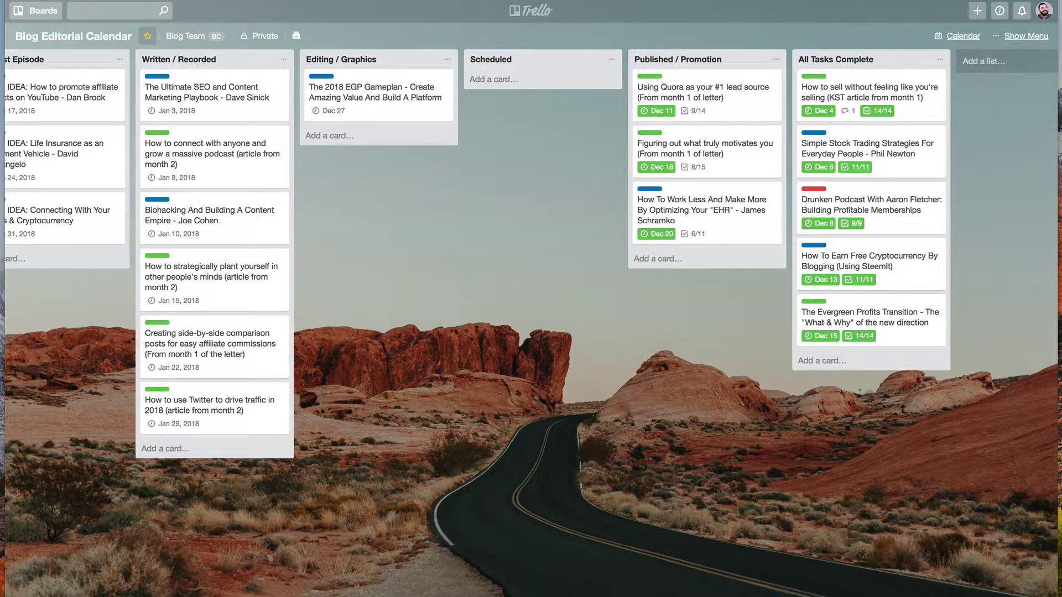
scroll(531, 254, "left", 5)
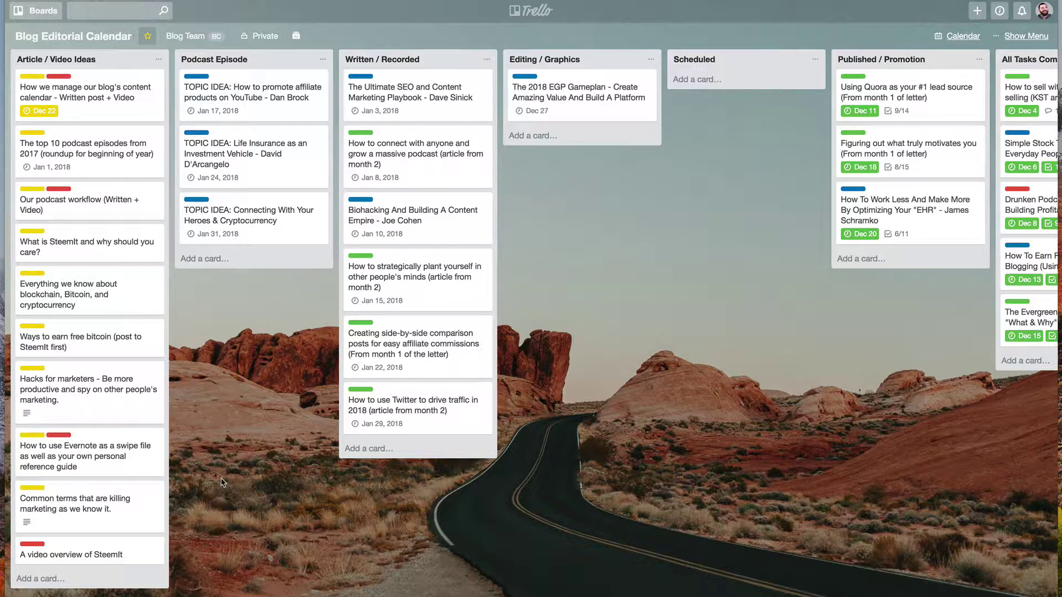
Step: Add a card titled "How to optimize a Facebook Ad" to the Article / Video Ideas list
left_click(41, 579)
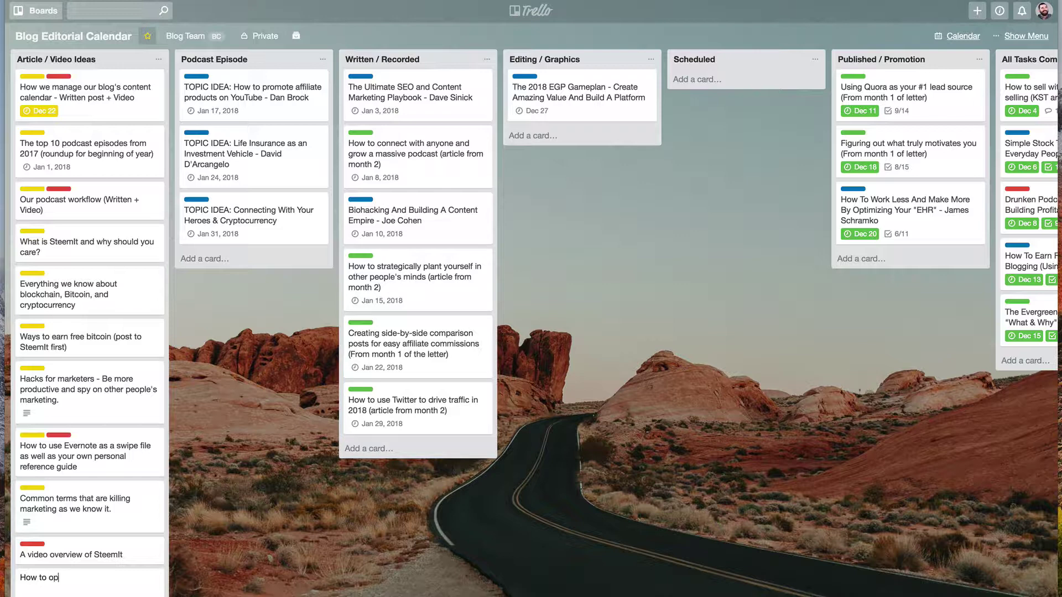
type("timize a Facebook Ad")
key("Return")
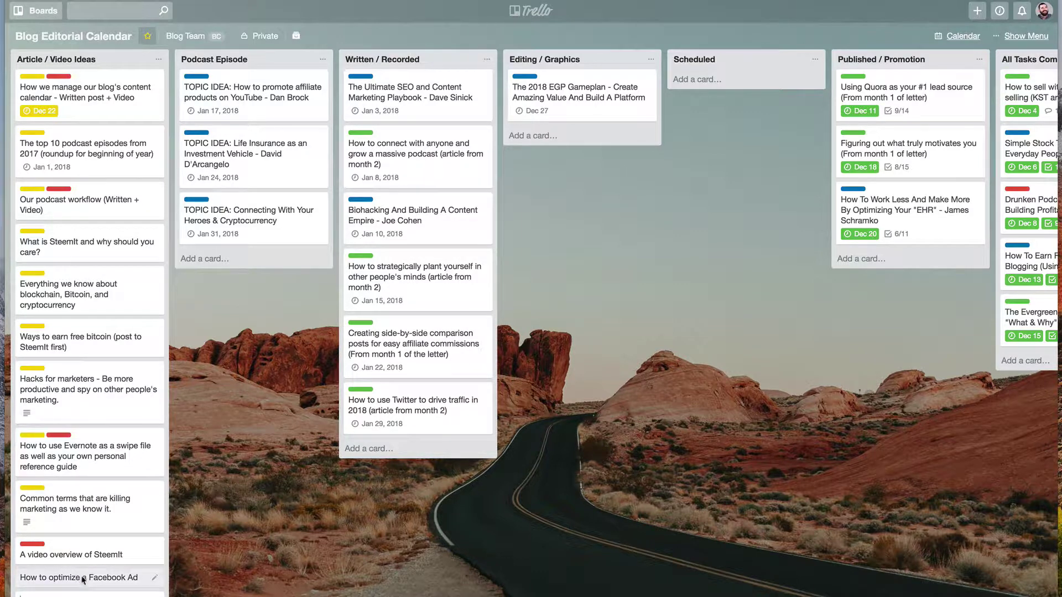
Step: Open the "How to optimize a Facebook Ad" card and assign it the yellow New Content Idea label
left_click(83, 580)
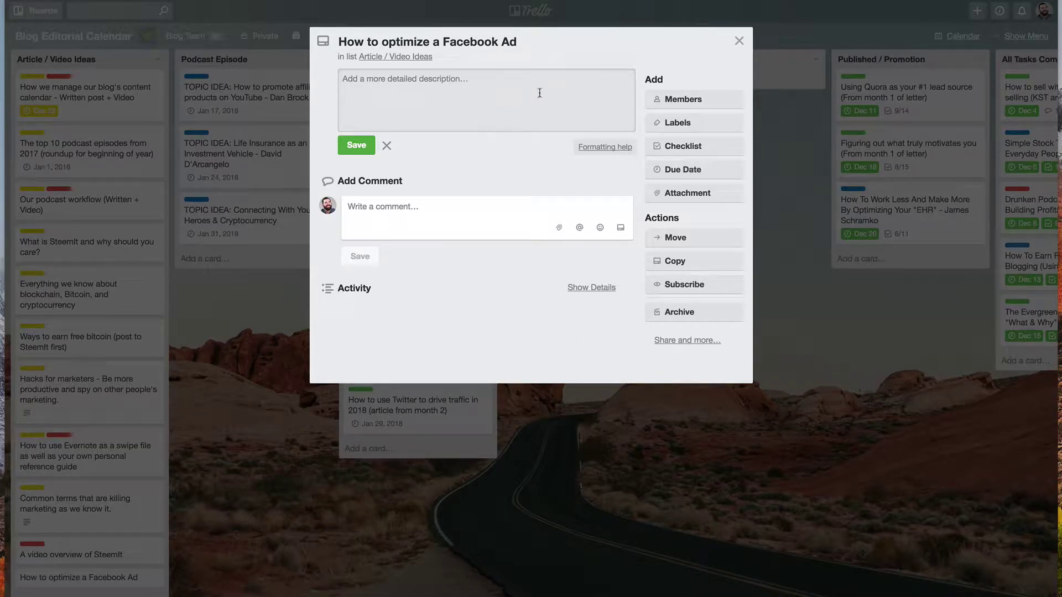
left_click(704, 123)
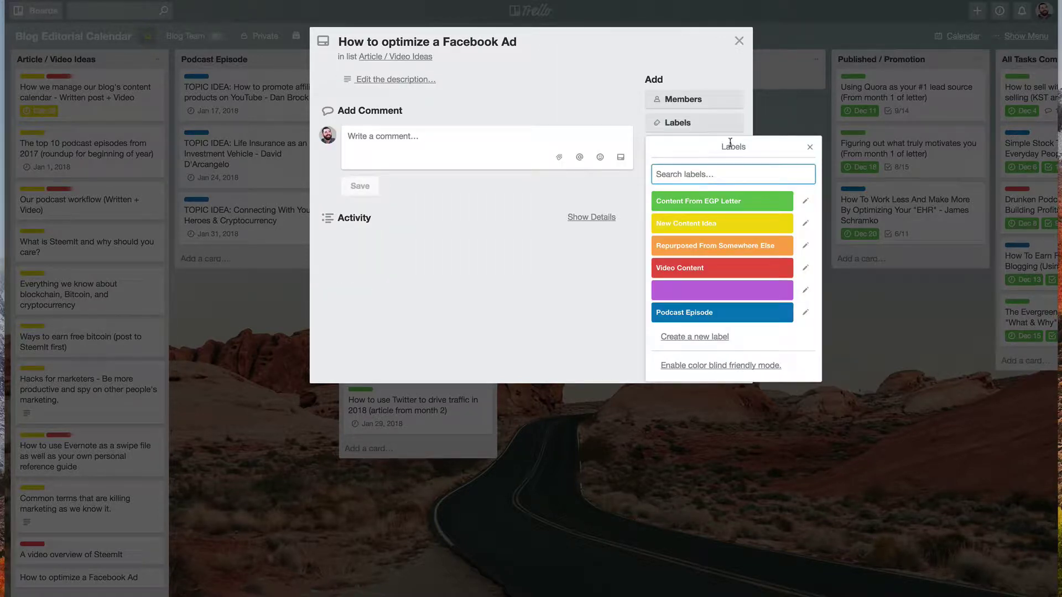
left_click(719, 223)
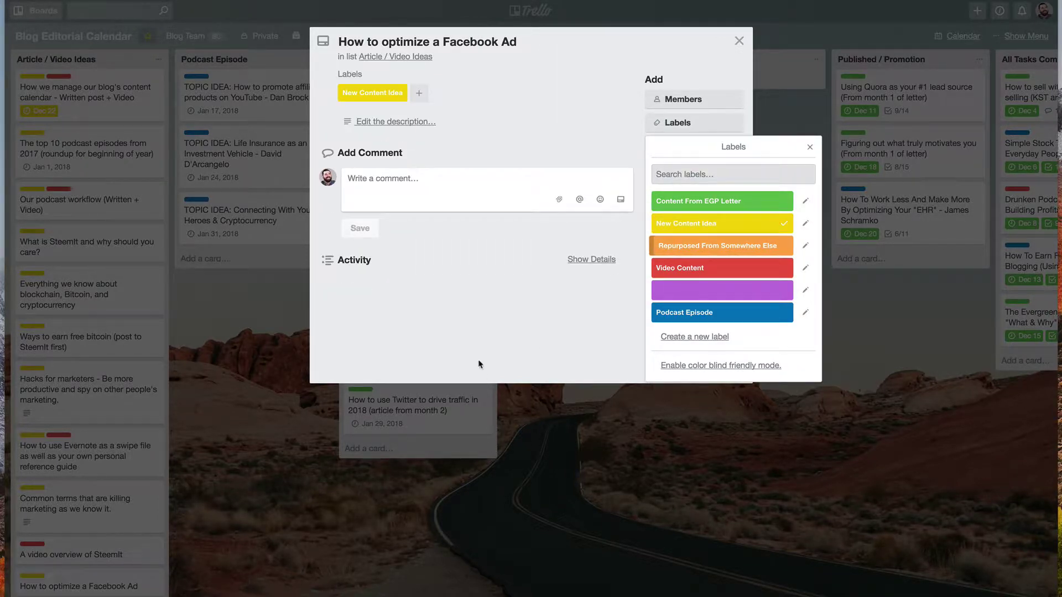
key("Escape")
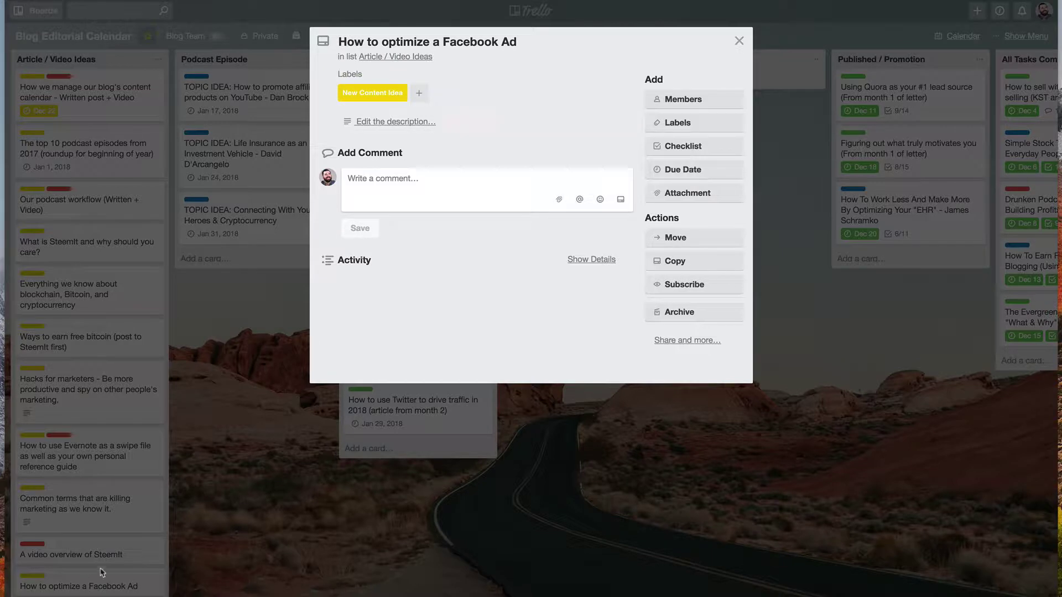
Step: Save the description "Create lookalike audience" and "Use 3 different images and let FB optimize" on two lines, and close the card
left_click(416, 121)
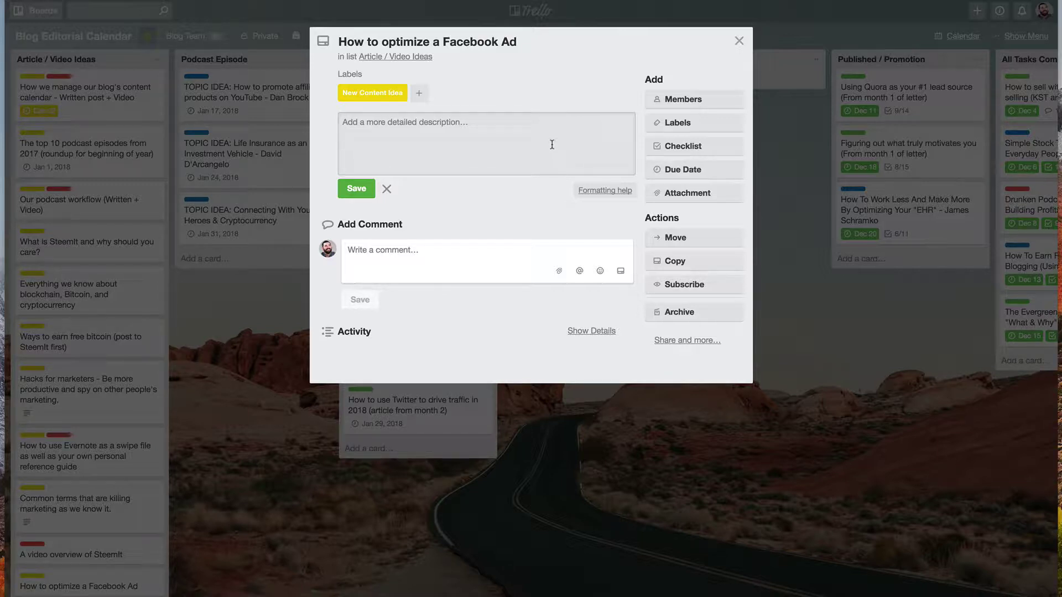
type("Create lookalike audience")
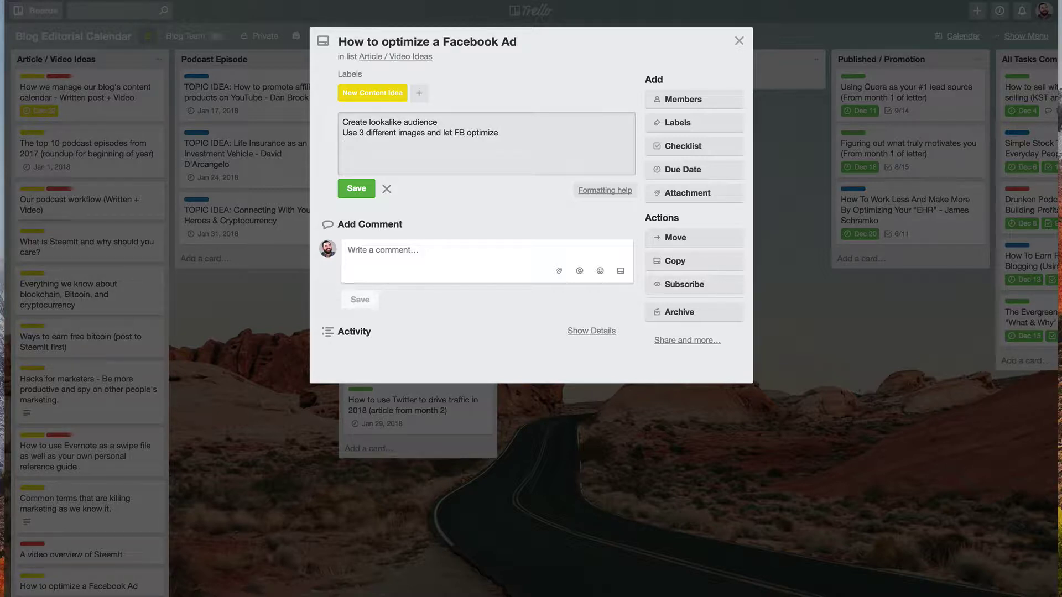
left_click(355, 188)
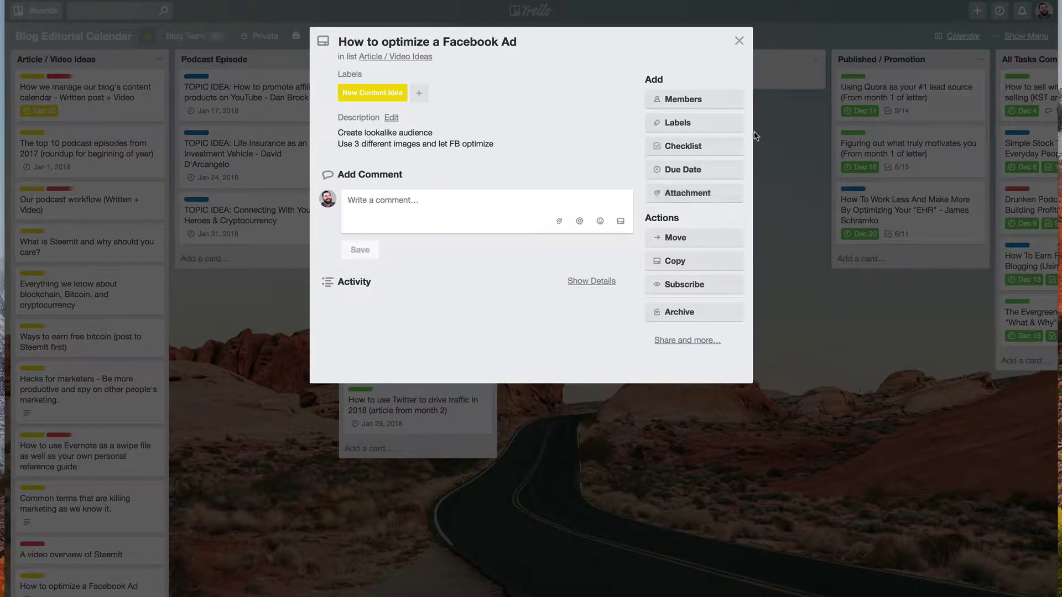
left_click(740, 41)
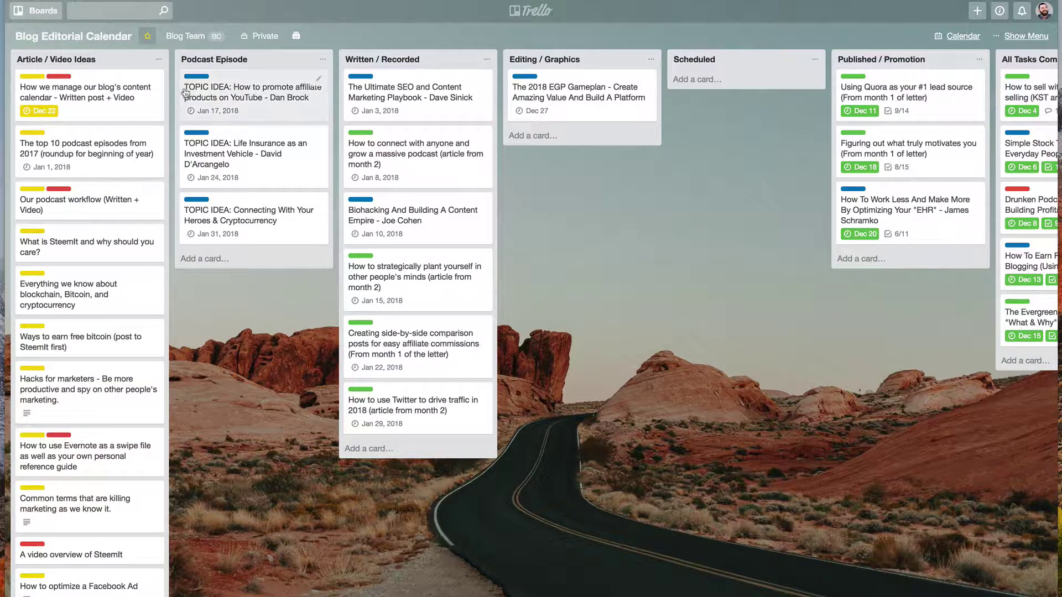
Step: Examine the title and label choices of the Podcast Episode card about promoting affiliate products on YouTube
left_click(246, 99)
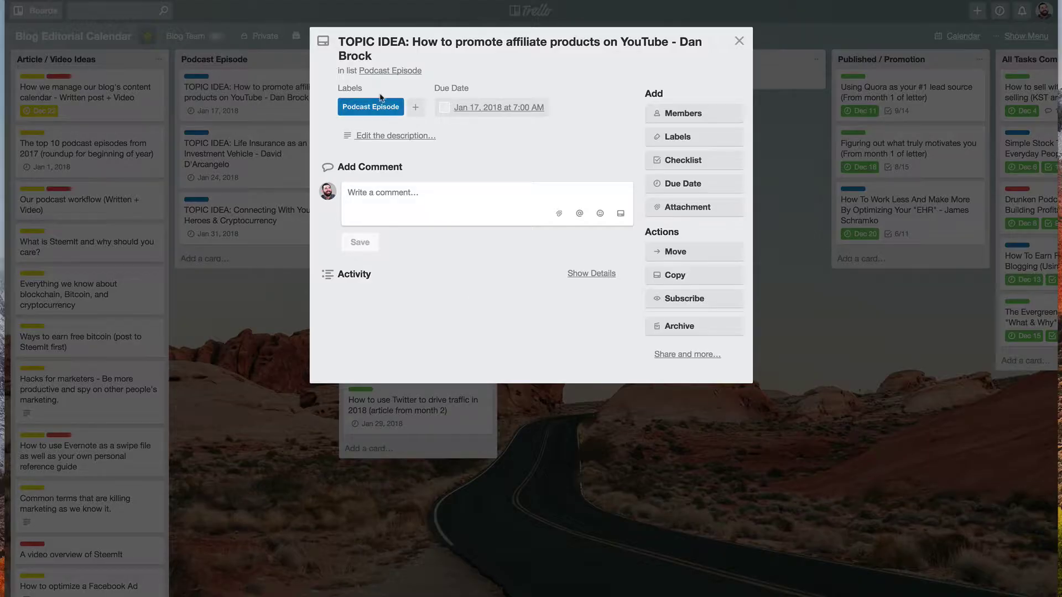
mouse_move(341, 40)
left_mouse_down()
mouse_move(400, 38)
mouse_move(352, 40)
left_mouse_up()
left_click(409, 48)
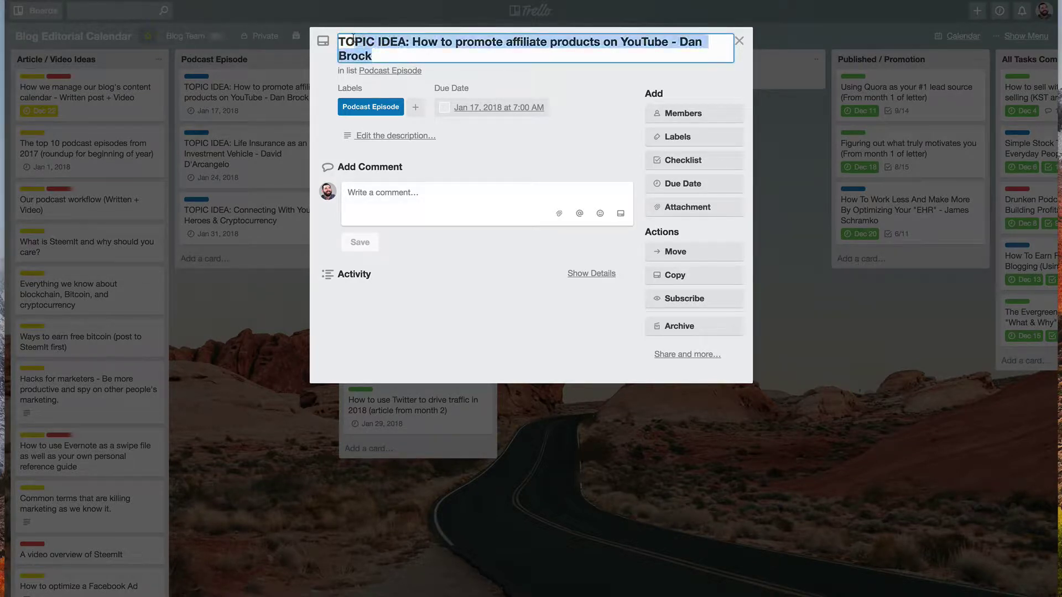
left_click(396, 47)
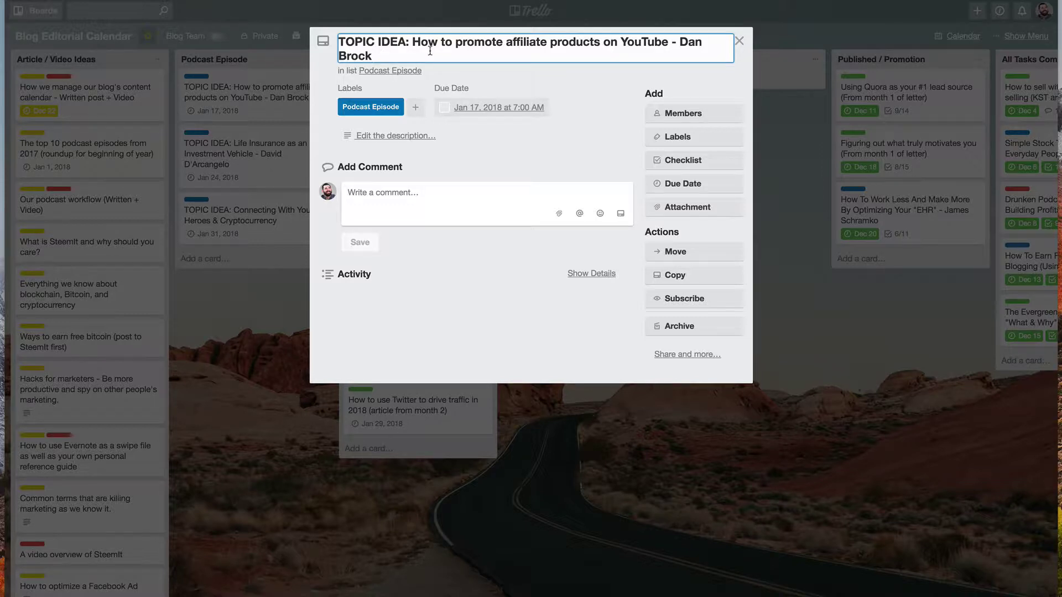
left_click_drag(429, 50, 348, 36)
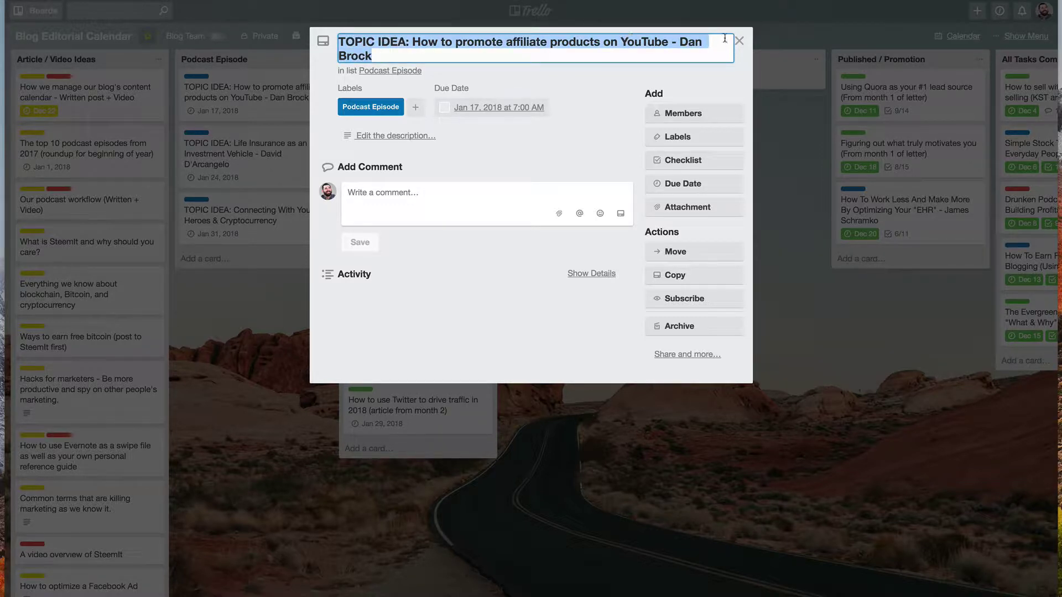
left_click(709, 139)
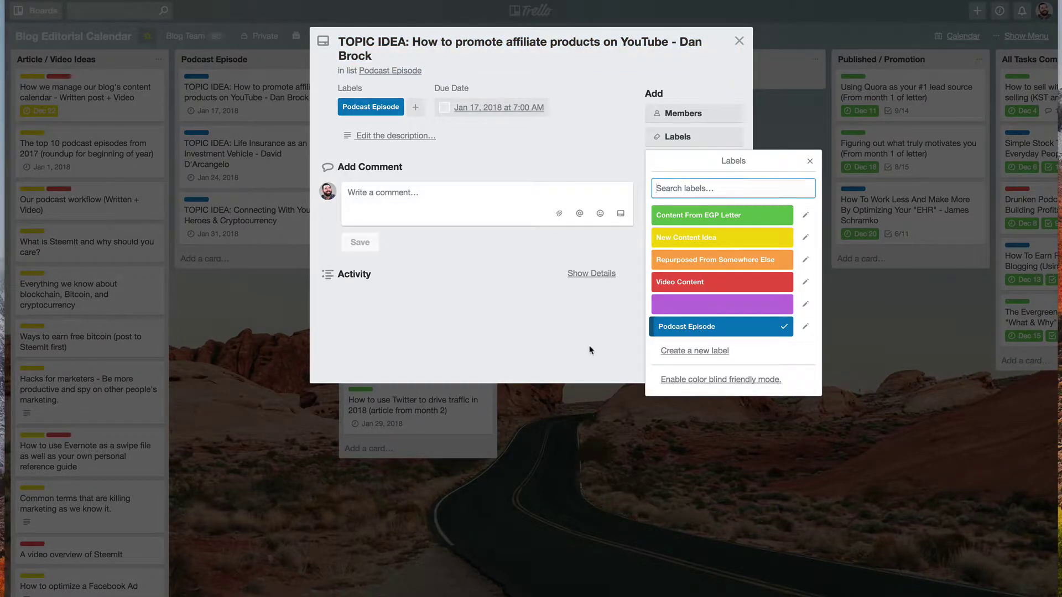
key("Escape")
left_click(739, 41)
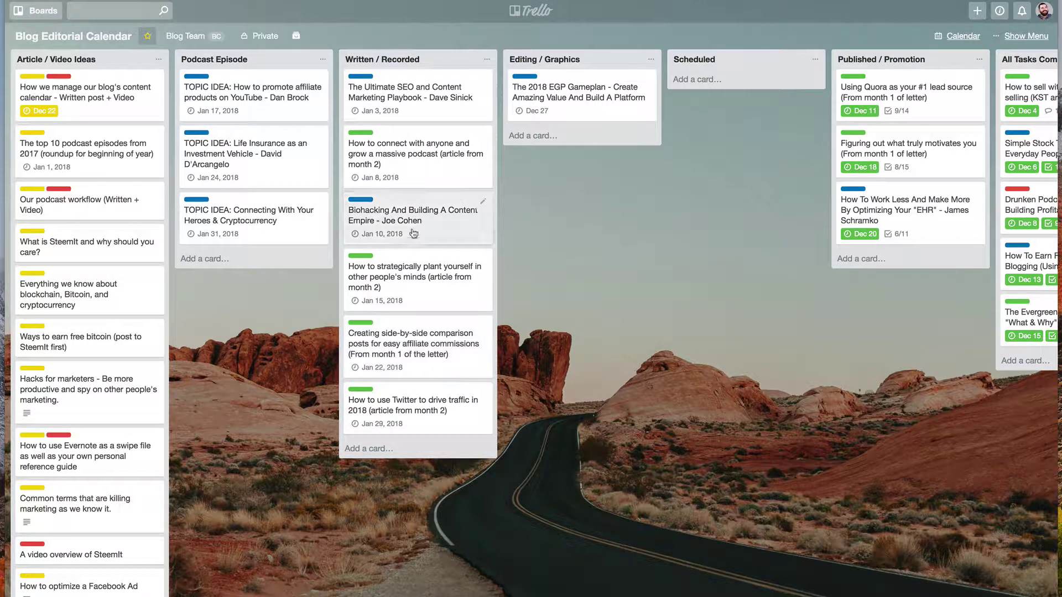
Step: Inspect the SEO playbook card and the due date of "How to strategically plant yourself in other people's minds" in Written / Recorded
left_click(444, 113)
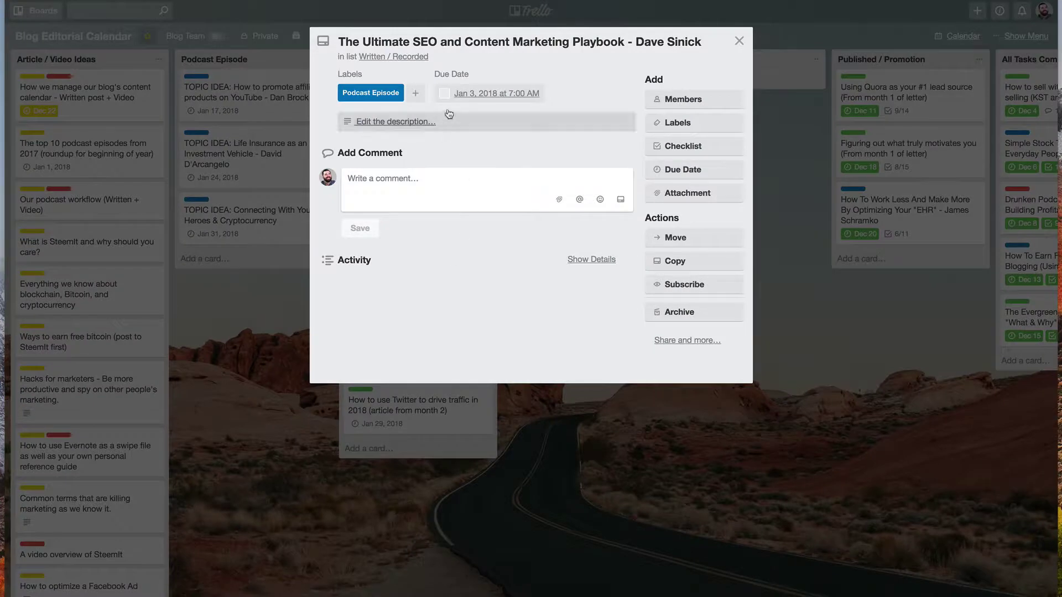
left_click(738, 43)
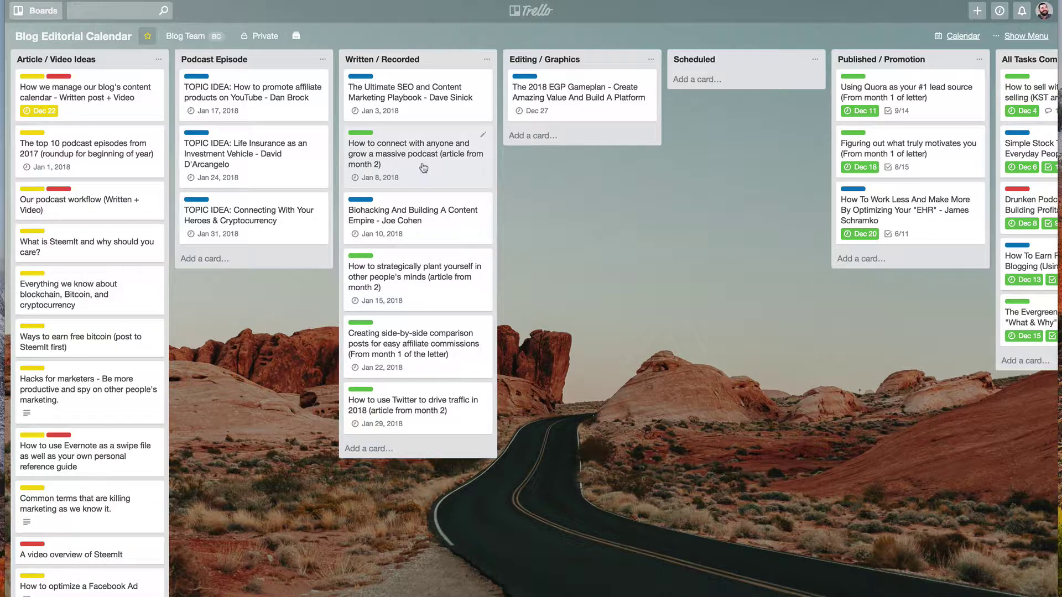
left_click(402, 299)
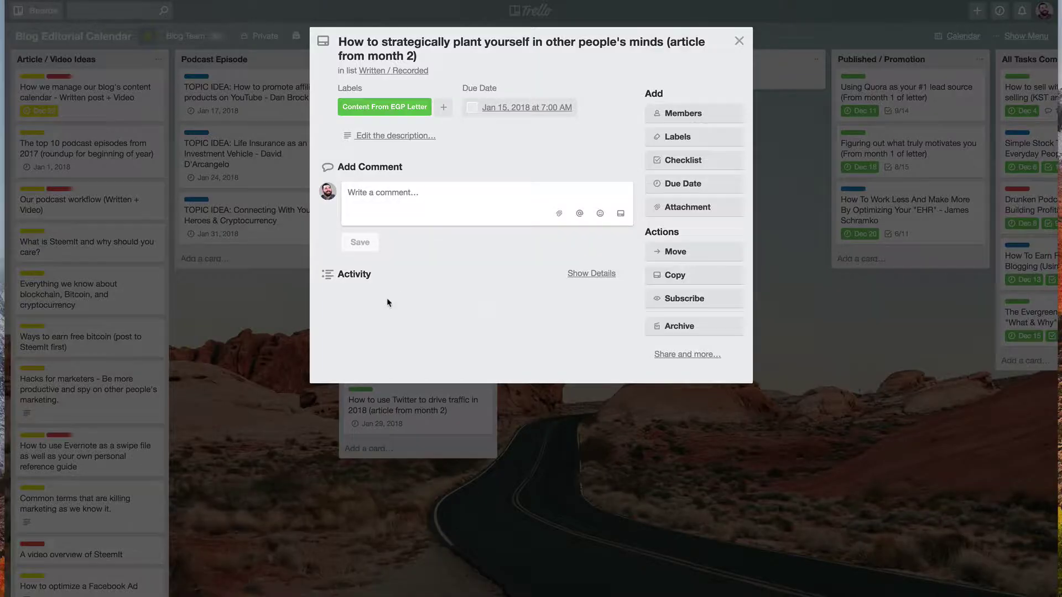
left_click(519, 107)
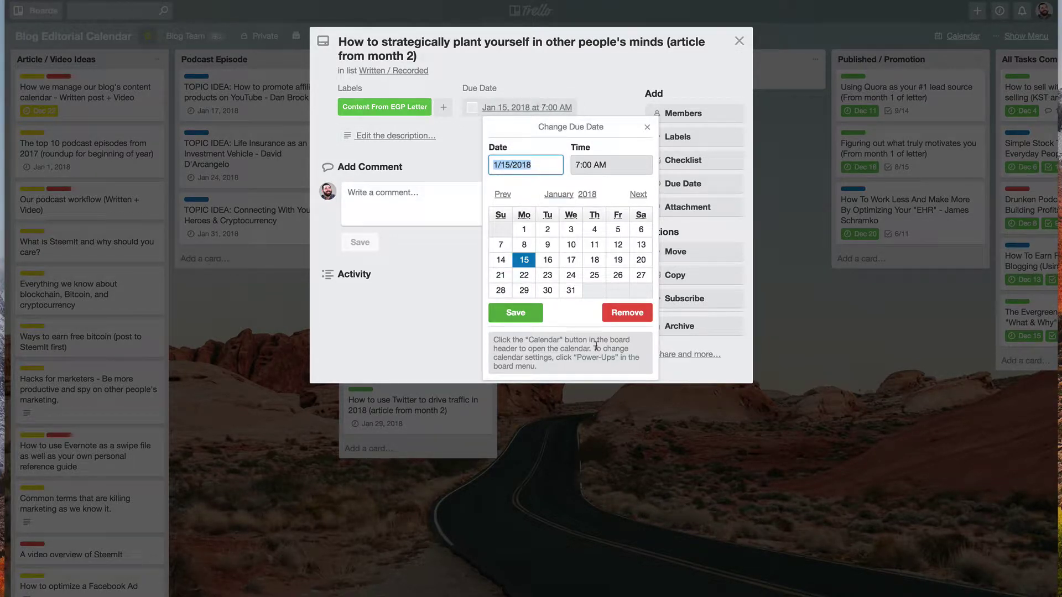
left_click(647, 127)
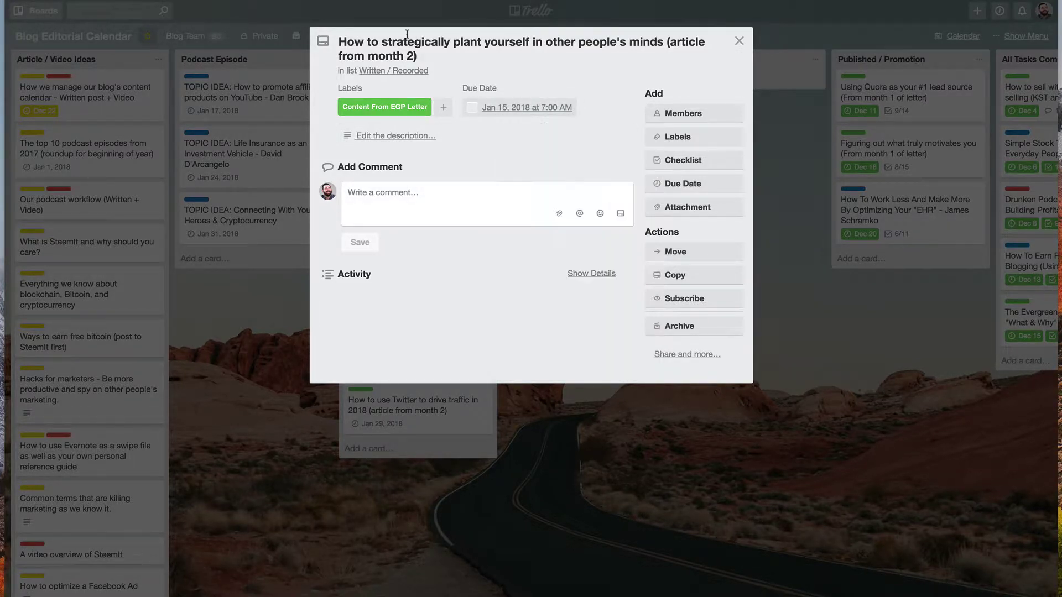
left_click(739, 41)
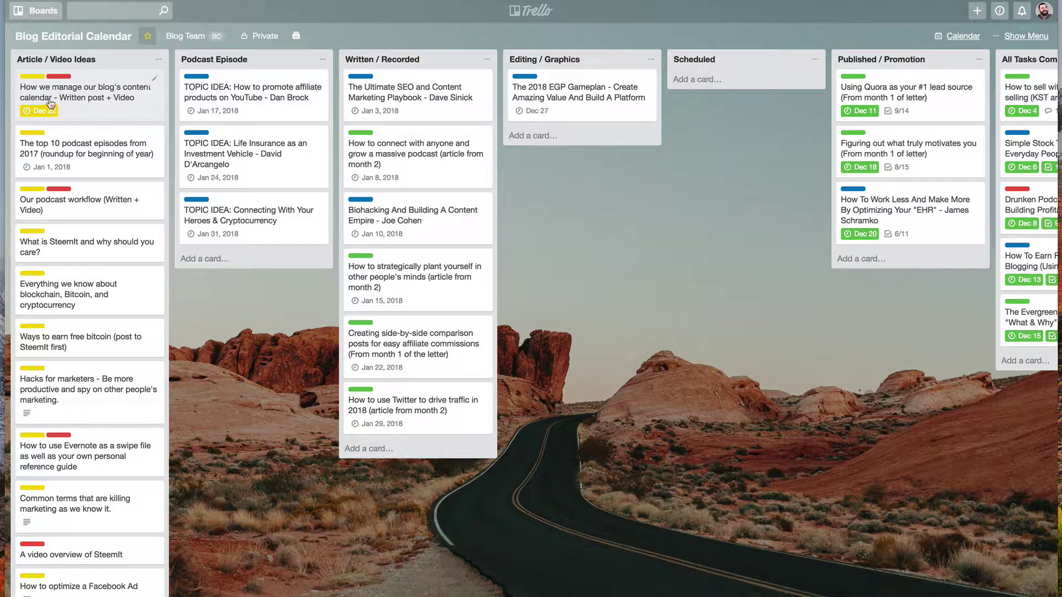
Step: Move the "How we manage our blog's content calendar" card through Written / Recorded and Editing / Graphics into Scheduled
left_click_drag(124, 109, 408, 130)
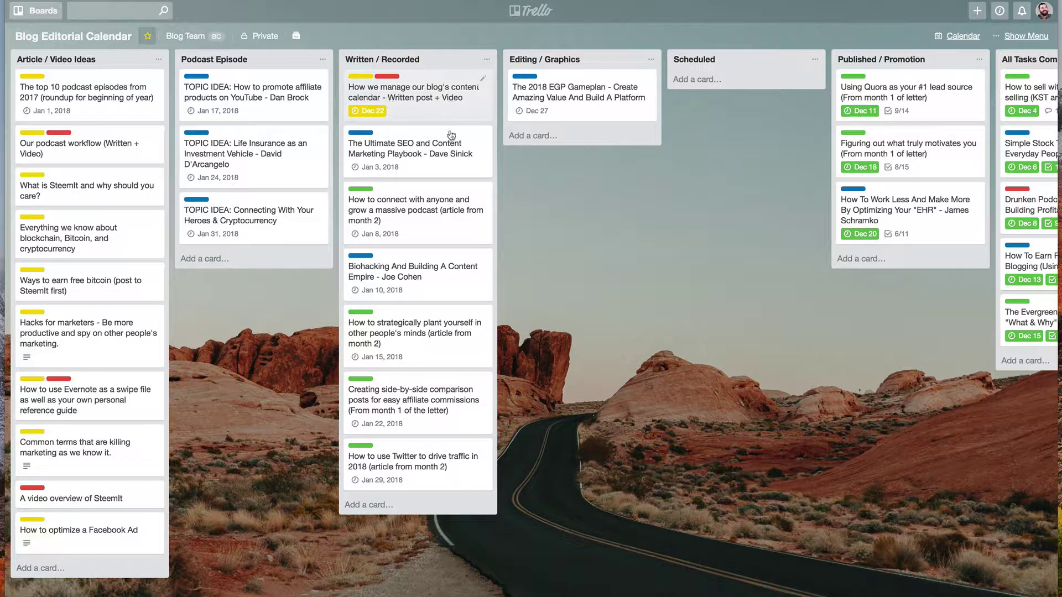
left_click_drag(427, 96, 583, 154)
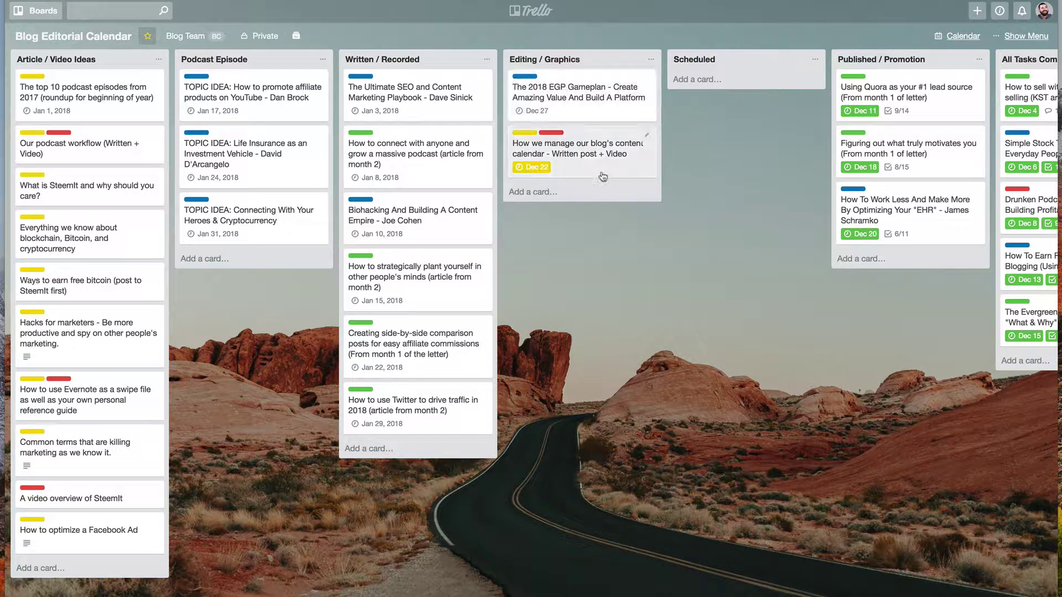
mouse_move(603, 176)
left_mouse_down()
mouse_move(587, 86)
mouse_move(600, 163)
left_mouse_up()
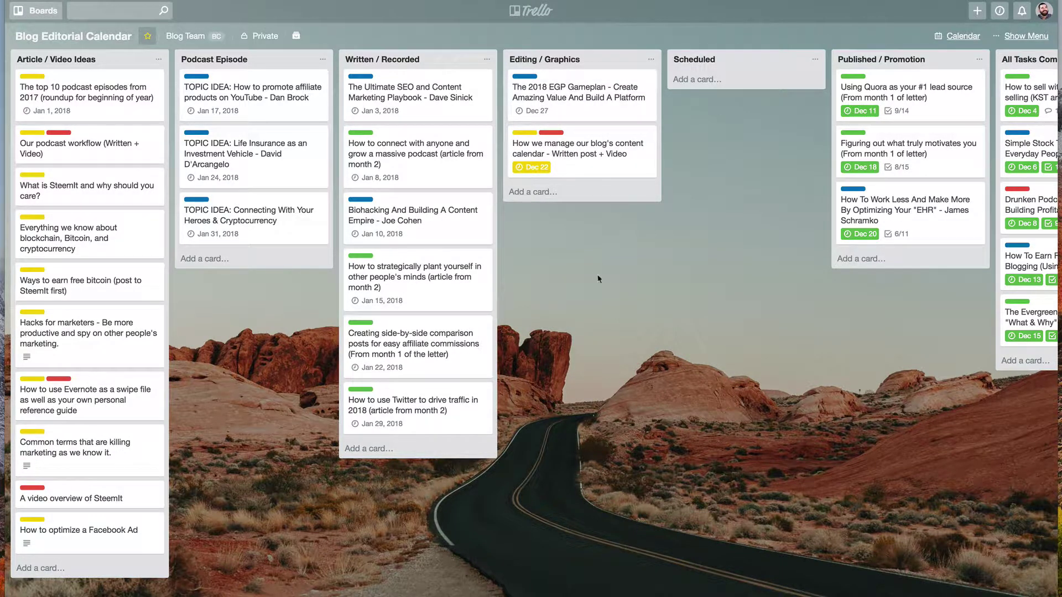
left_click_drag(589, 165, 741, 94)
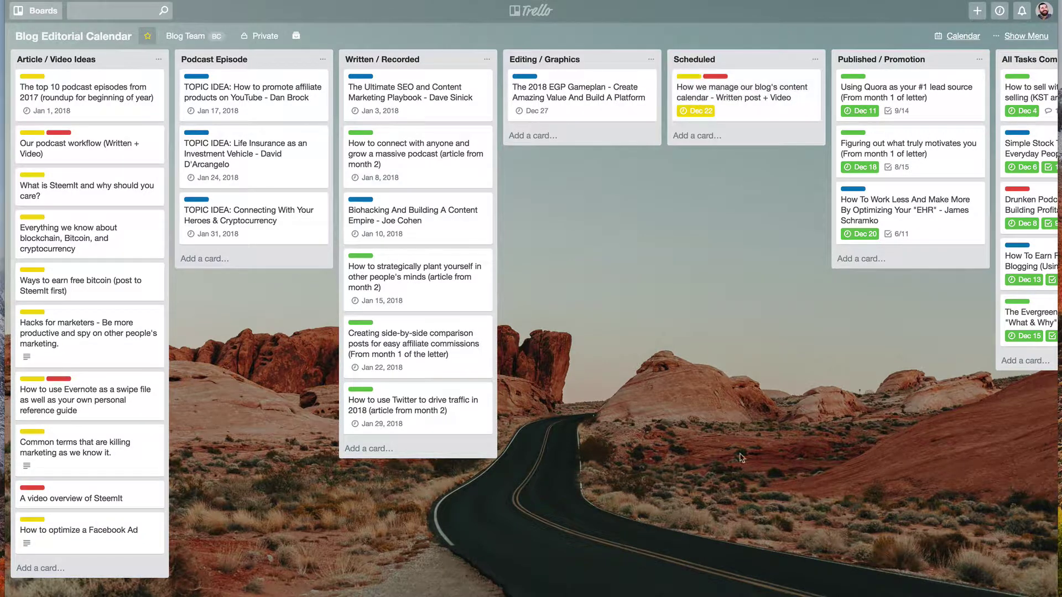
Step: Mark the due date as complete on the "How we manage our blog's content calendar" card in Scheduled
scroll(559, 212, "right", 10)
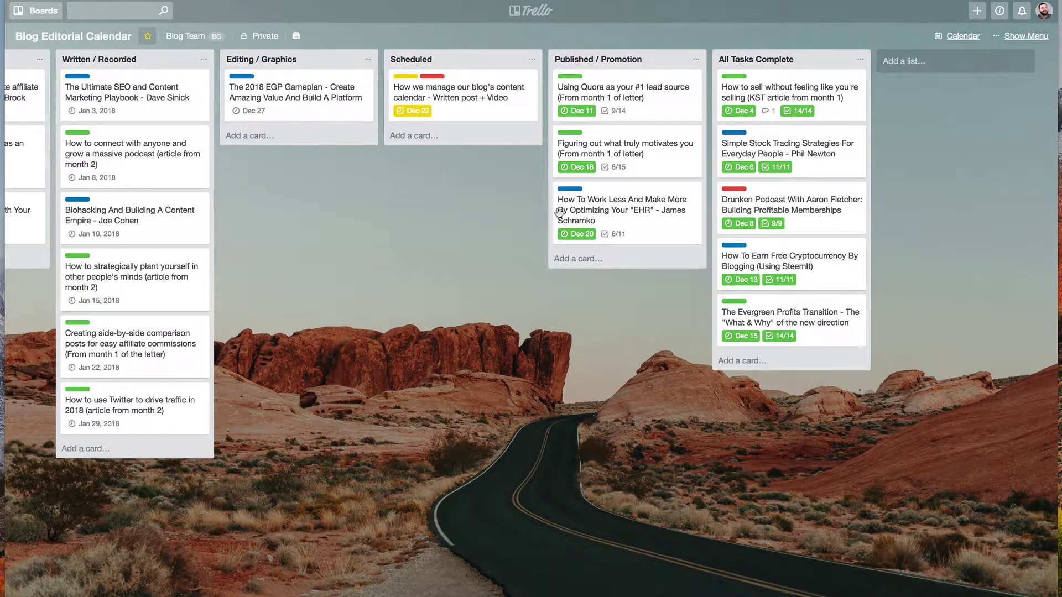
mouse_move(486, 99)
left_mouse_down()
mouse_move(652, 94)
mouse_move(498, 97)
left_mouse_up()
left_click(465, 120)
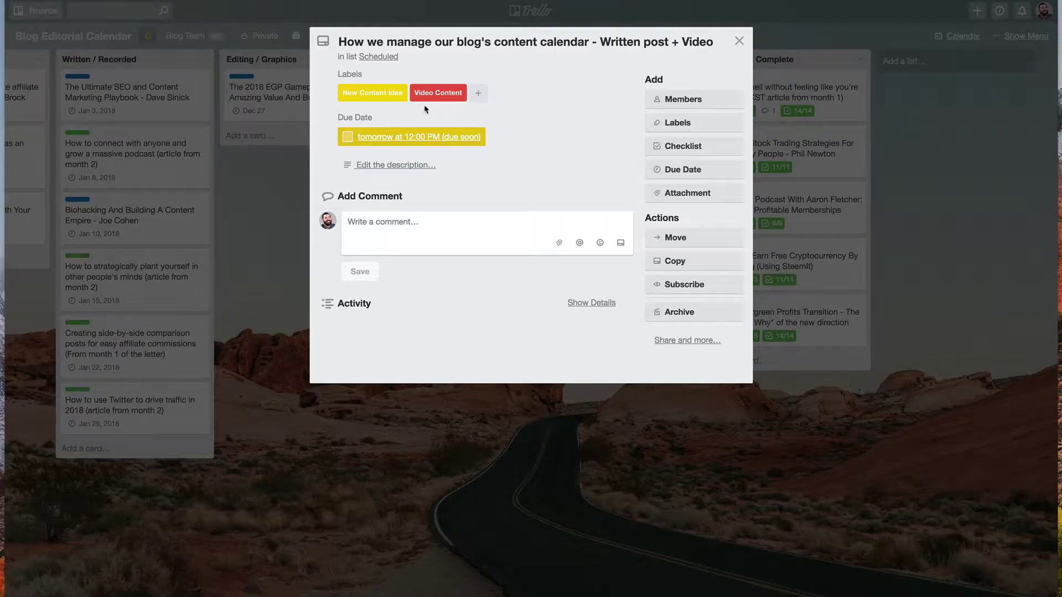
left_click(347, 137)
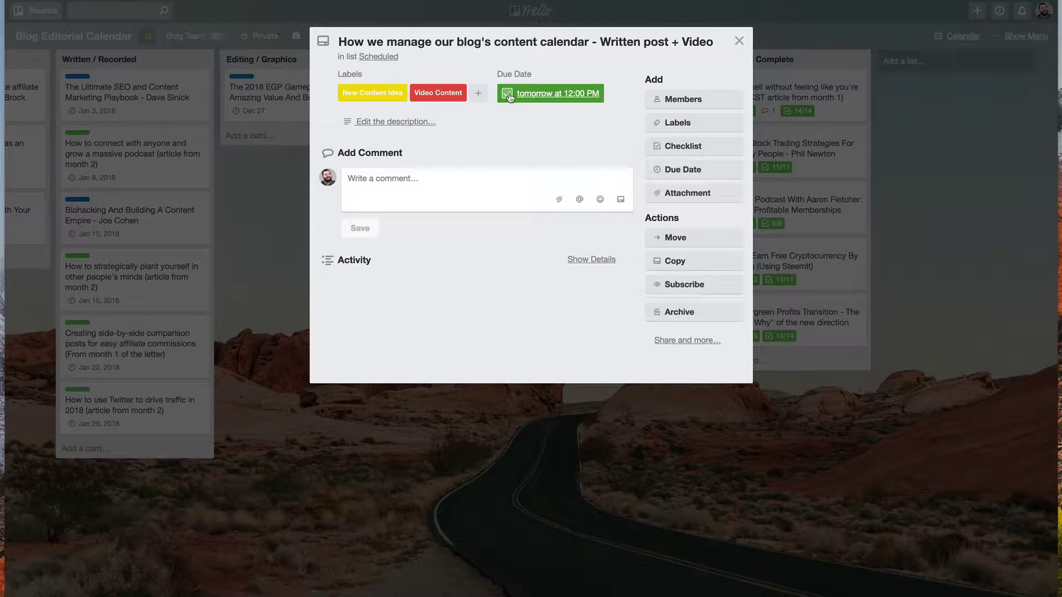
left_click(738, 41)
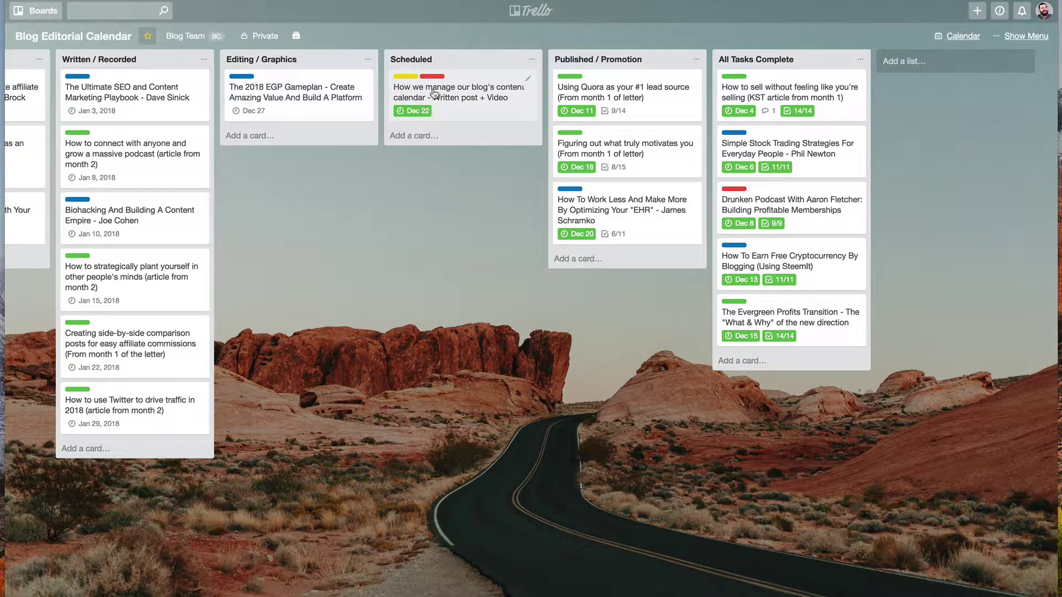
Step: Add a Blog Post Promotion checklist to the "How we manage our blog's content calendar" card, copying the items from "Figuring out what truly motivates you"
left_click(474, 111)
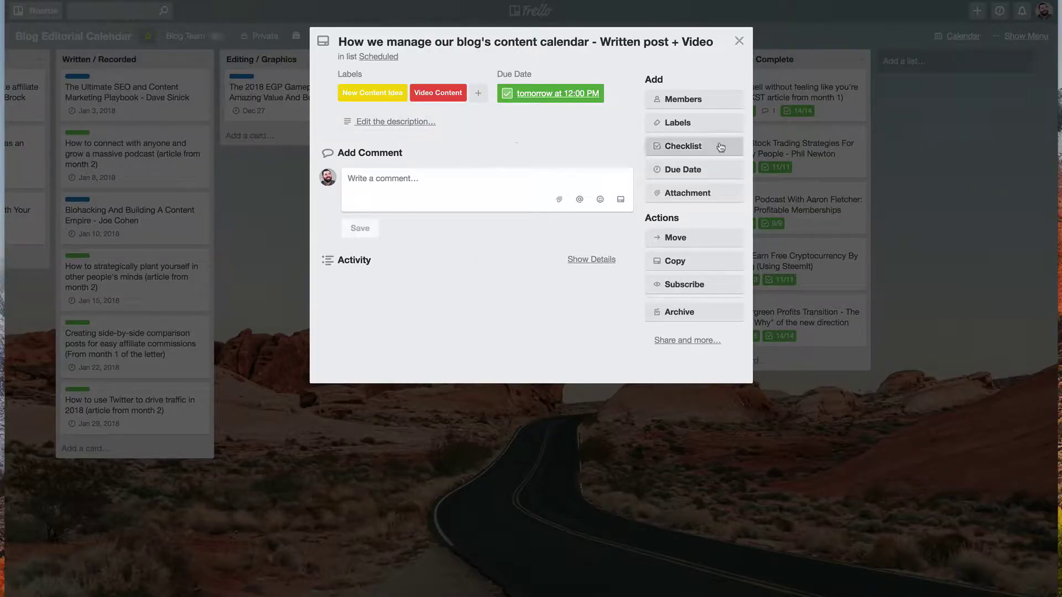
left_click(677, 146)
left_click(721, 243)
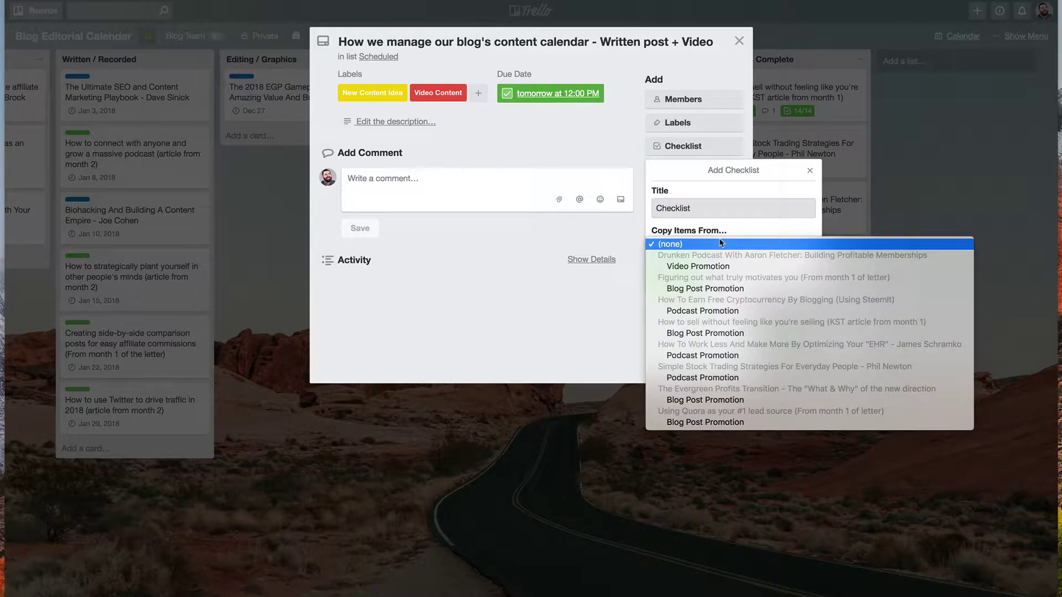
left_click(737, 290)
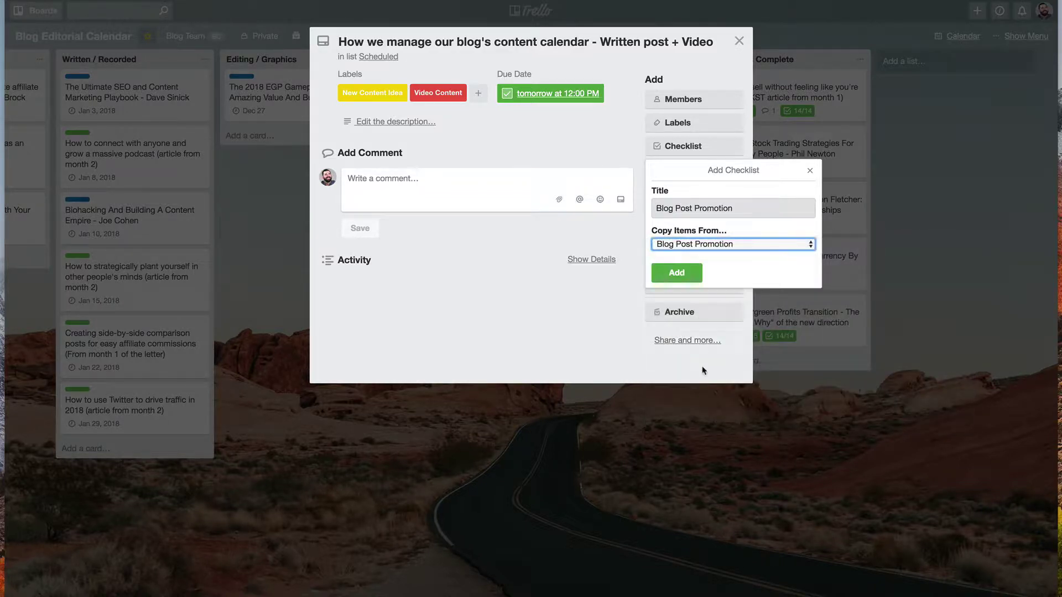
left_click(689, 273)
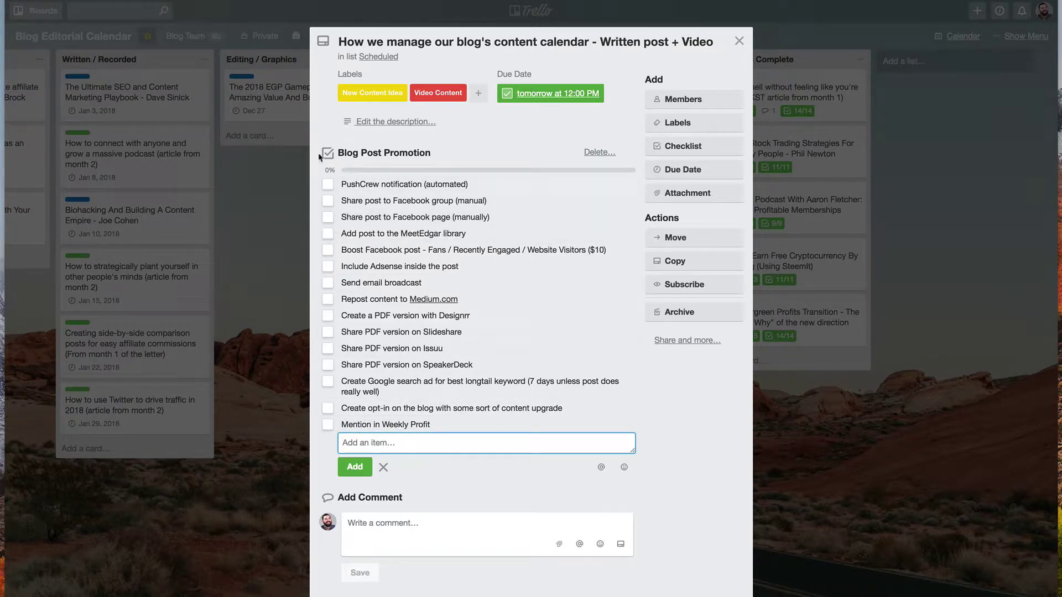
Step: Check off the PushCrew notification, Facebook group, Facebook page and MeetEdgar library items in the Blog Post Promotion checklist
left_click(339, 190)
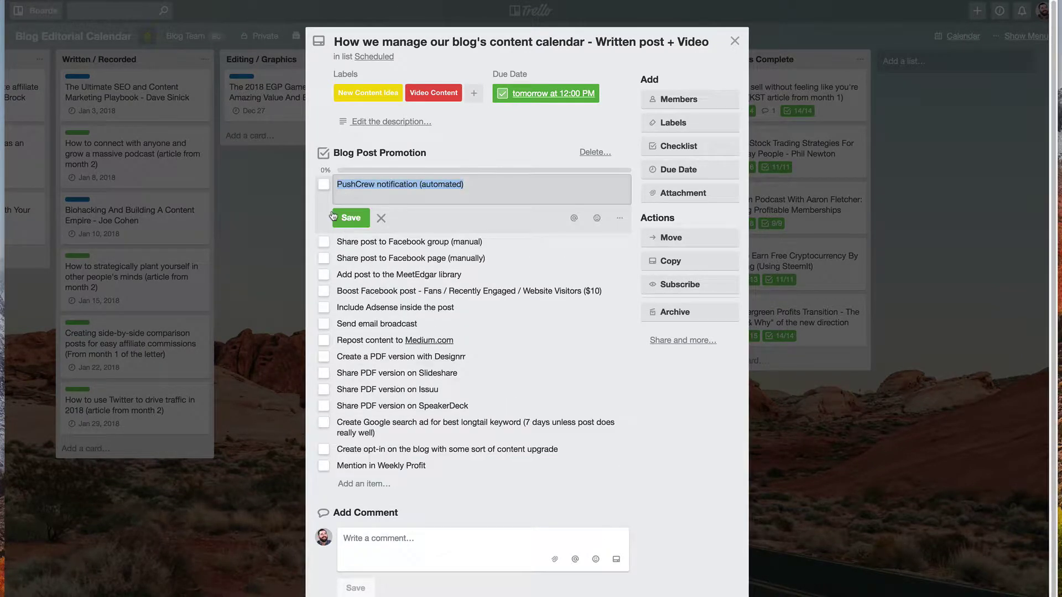
left_click(381, 218)
left_click(328, 184)
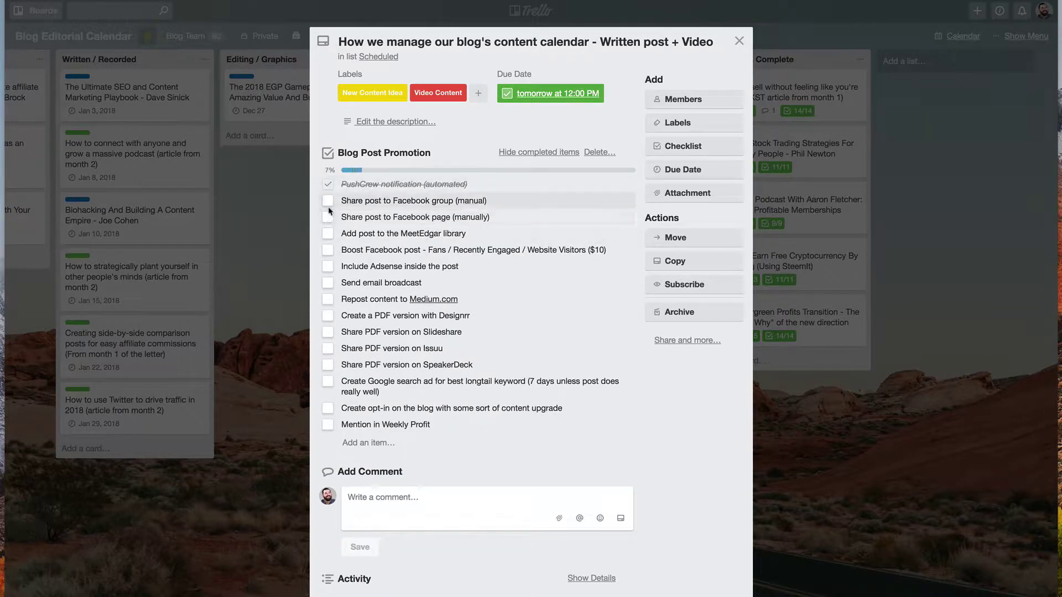
left_click(328, 217)
left_click(328, 234)
left_click(328, 201)
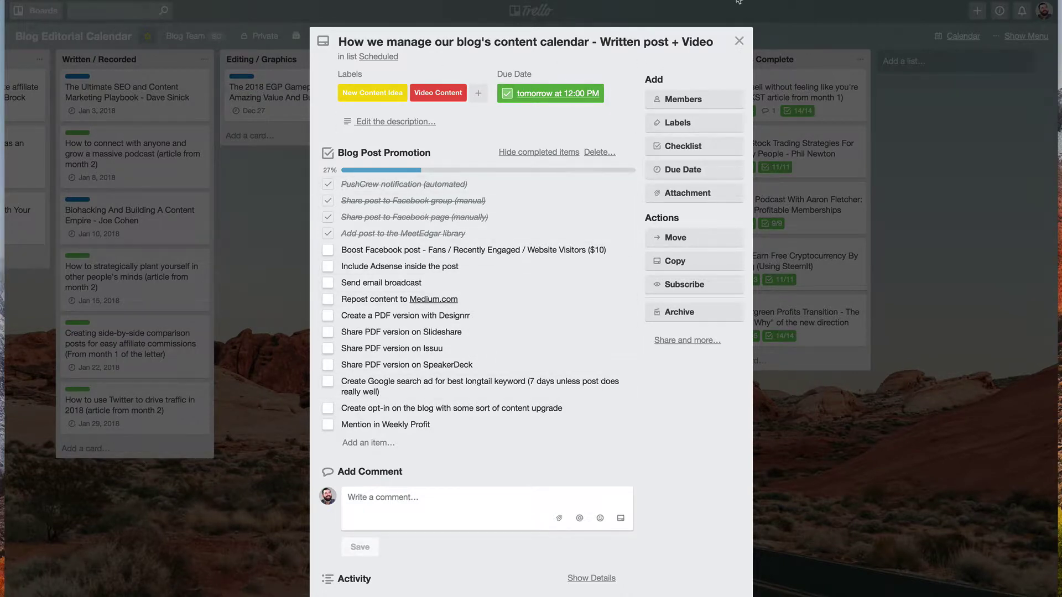
left_click(740, 41)
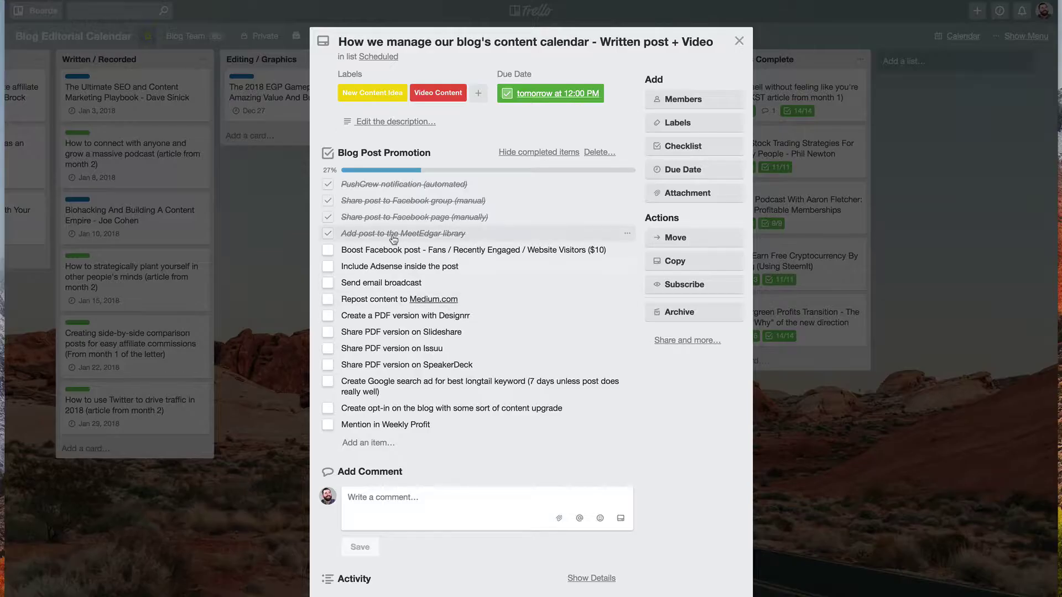
left_click(462, 114)
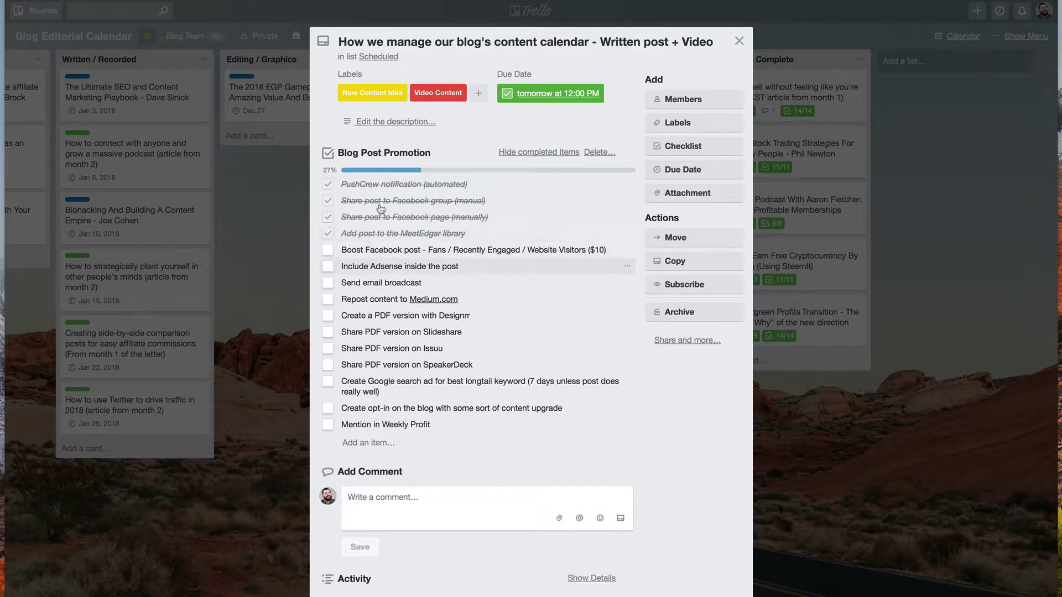
left_click(735, 41)
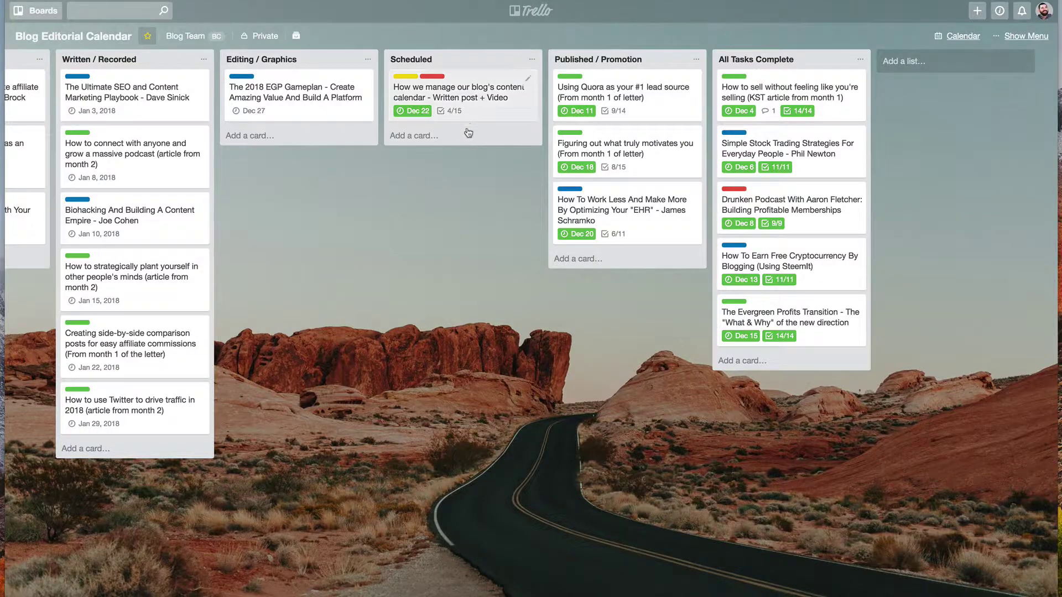
Step: Move the content calendar card through Published / Promotion into All Tasks Complete, and inspect the checklist on the Evergreen Profits Transition card
left_click_drag(485, 97, 665, 123)
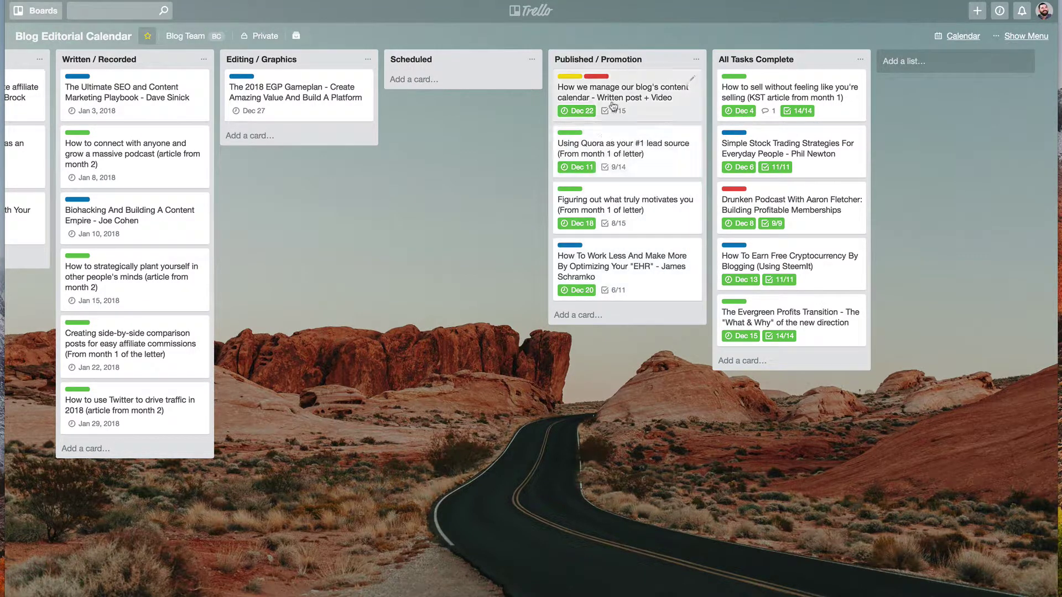
left_click_drag(613, 105, 801, 105)
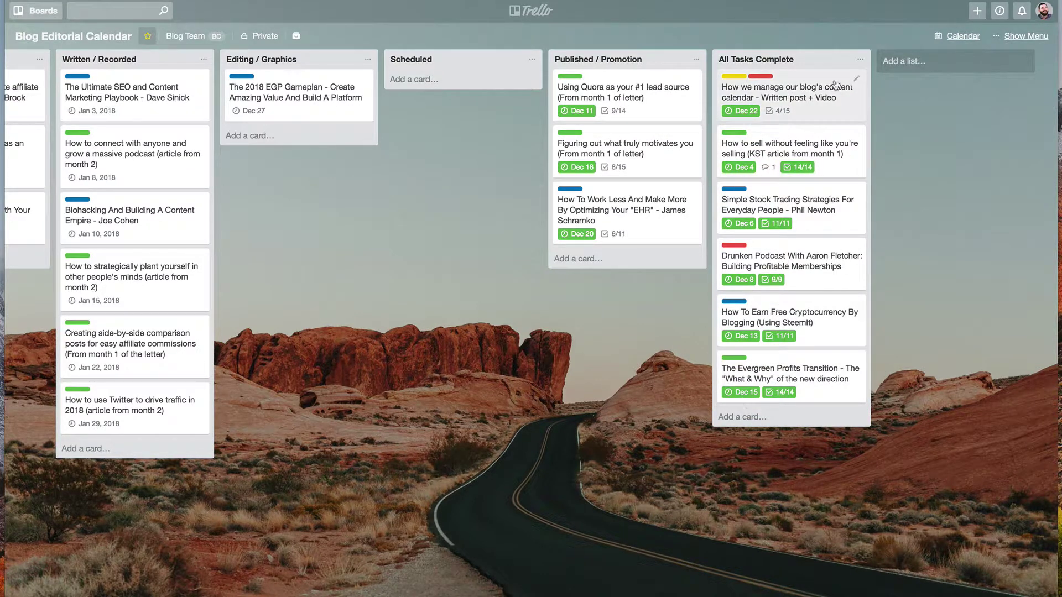
left_click(828, 396)
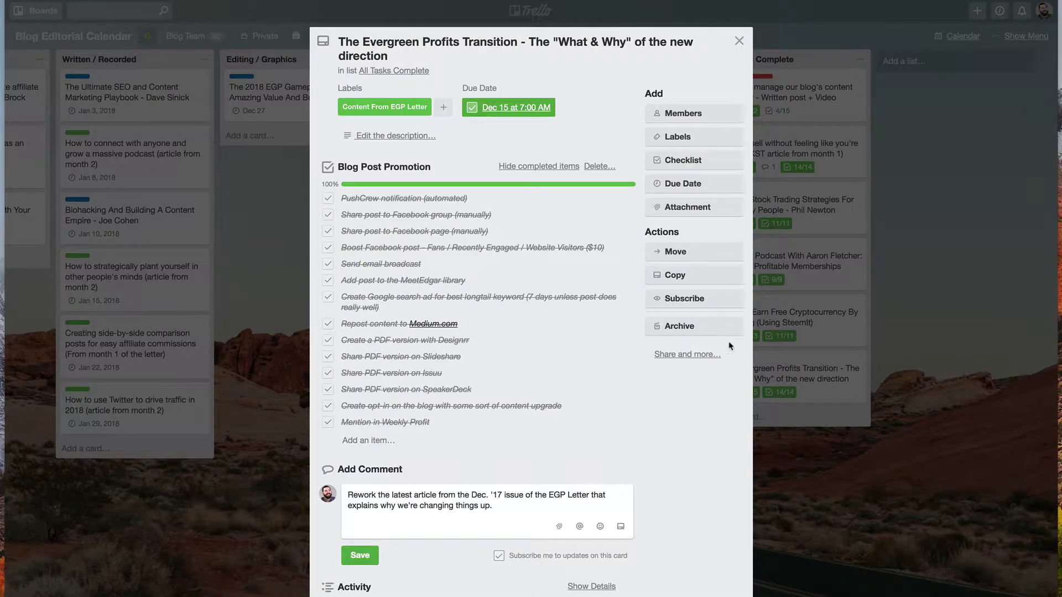
left_click(739, 41)
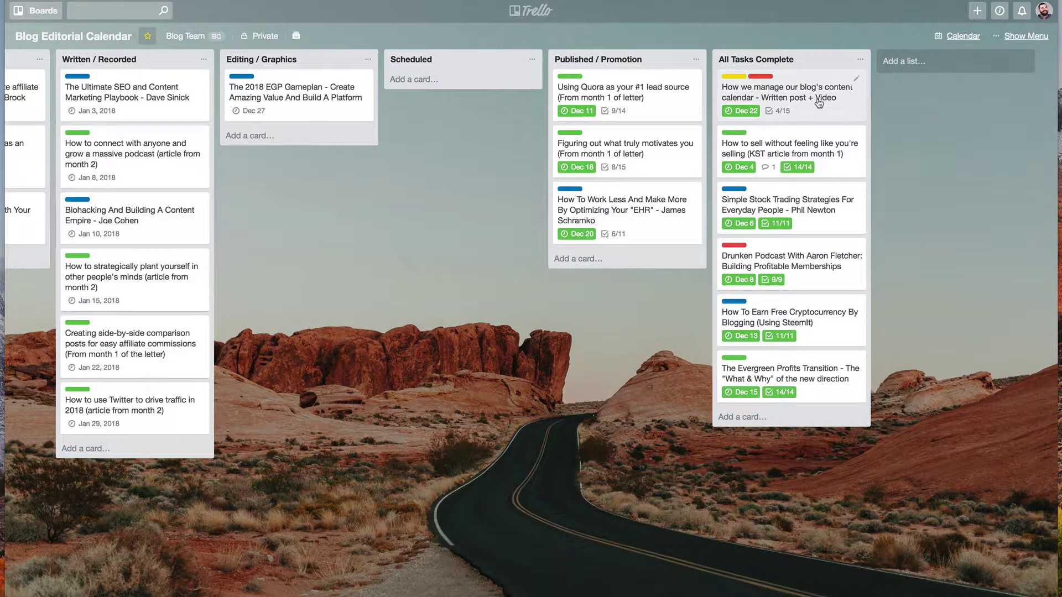
Step: Move the "How we manage our blog's content calendar" card back to Editing / Graphics and unmark its due date as complete
left_click_drag(817, 101, 309, 91)
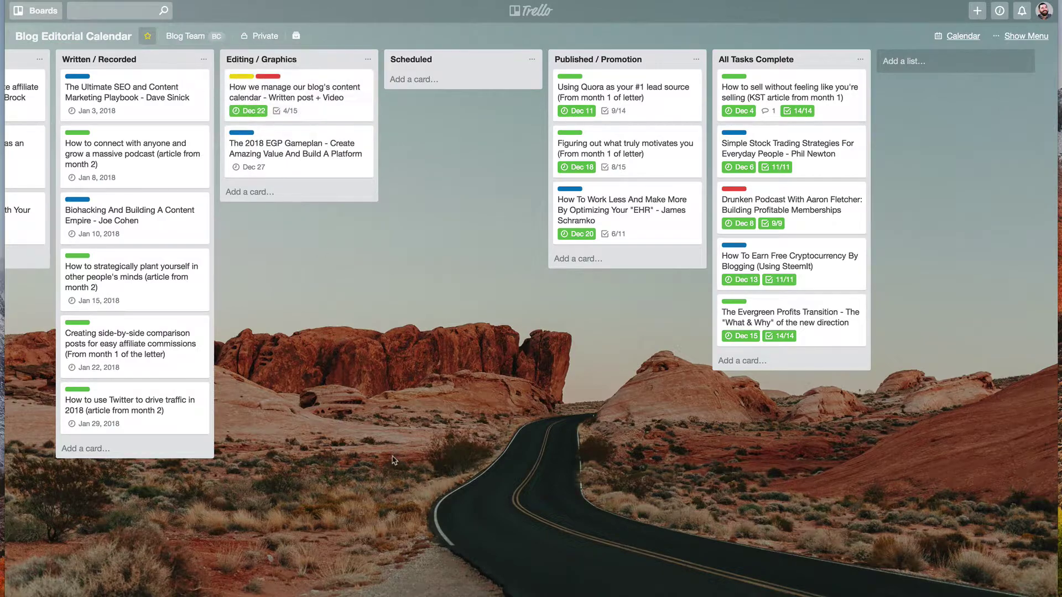
left_click(299, 92)
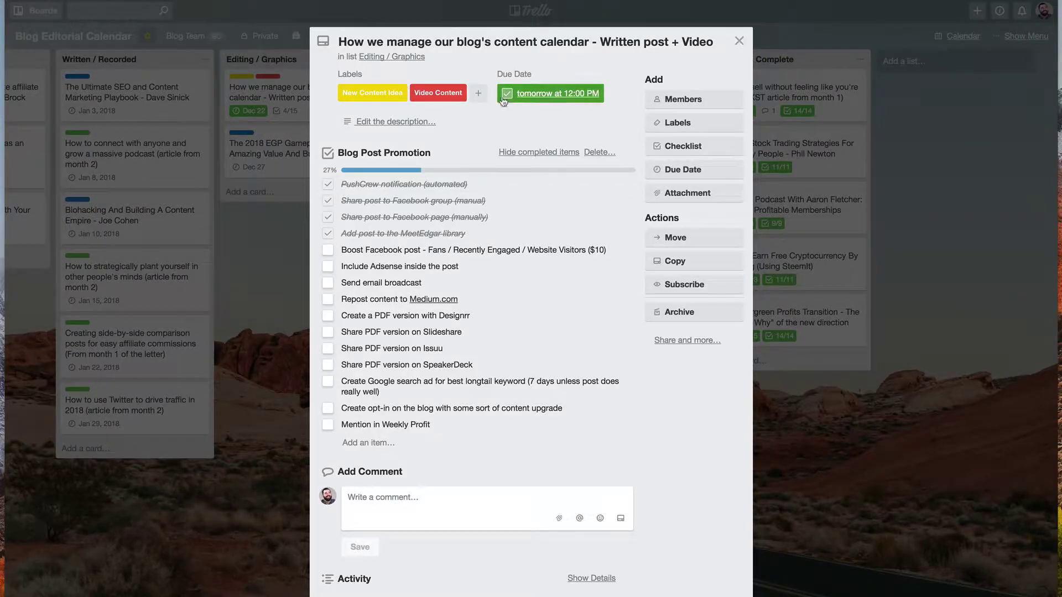
left_click(504, 96)
Step: Uncheck the MeetEdgar library, Facebook page, Facebook group and PushCrew notification items in the Blog Post Promotion checklist
left_click(323, 276)
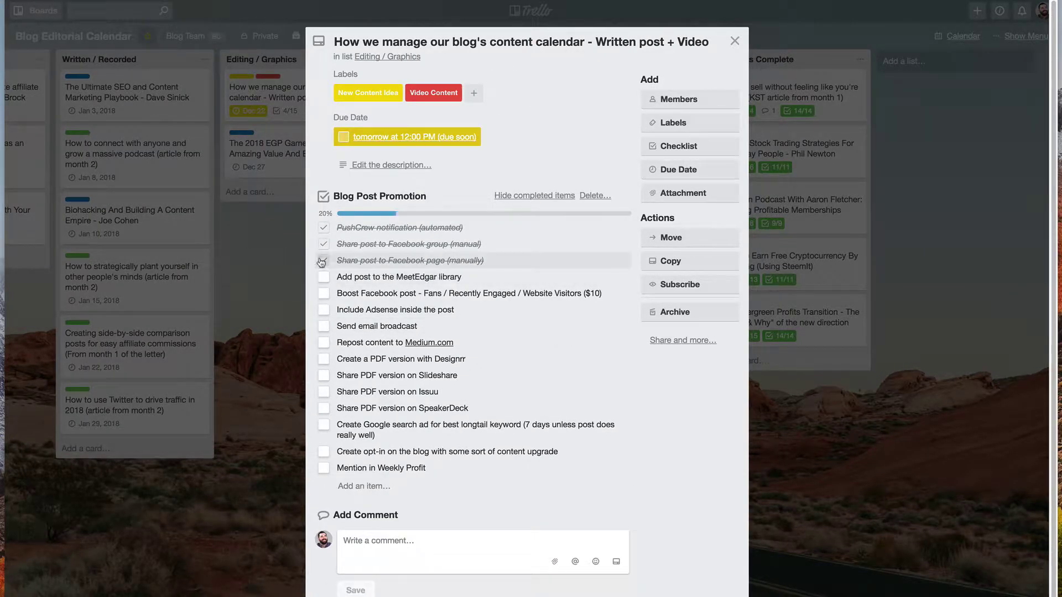
left_click(323, 261)
left_click(323, 244)
left_click(323, 227)
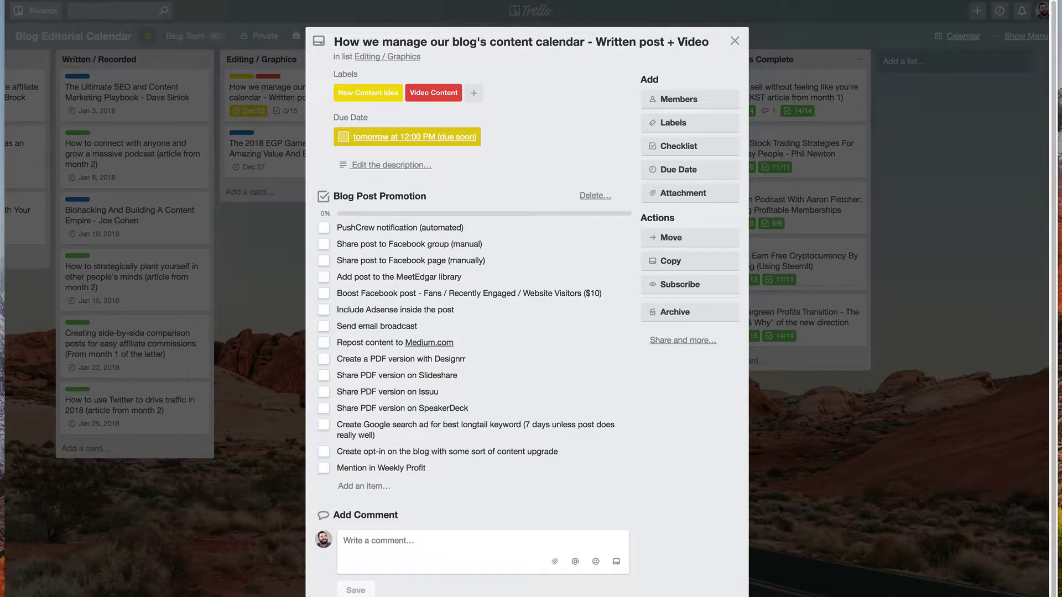
left_click(734, 42)
Step: Review the cards scheduled for December 2017 and January 2018 in the monthly calendar view, and return to the board lists
scroll(530, 255, "left", 5)
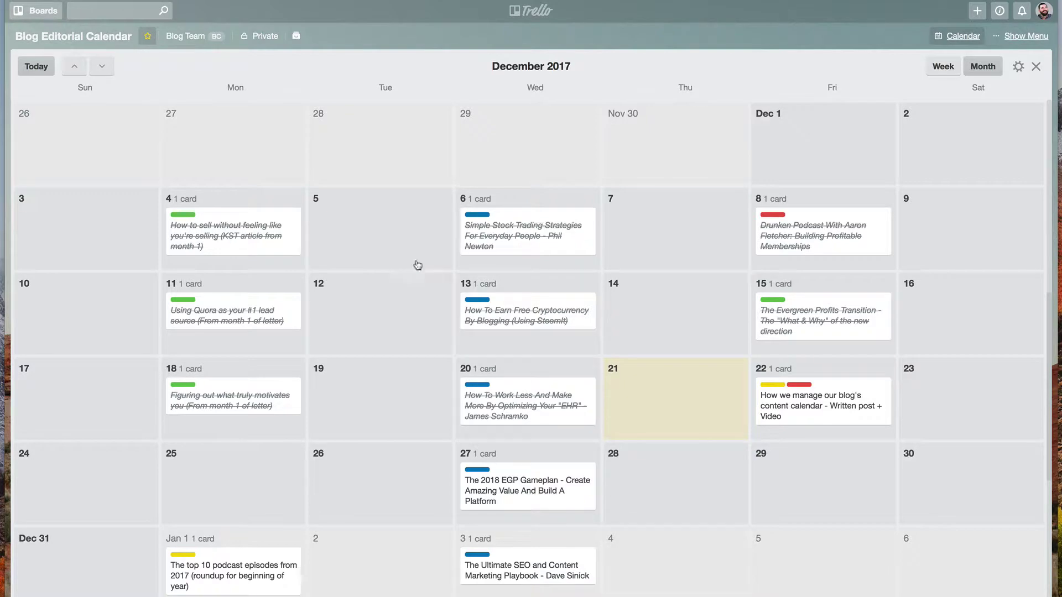
scroll(671, 513, "down", 5)
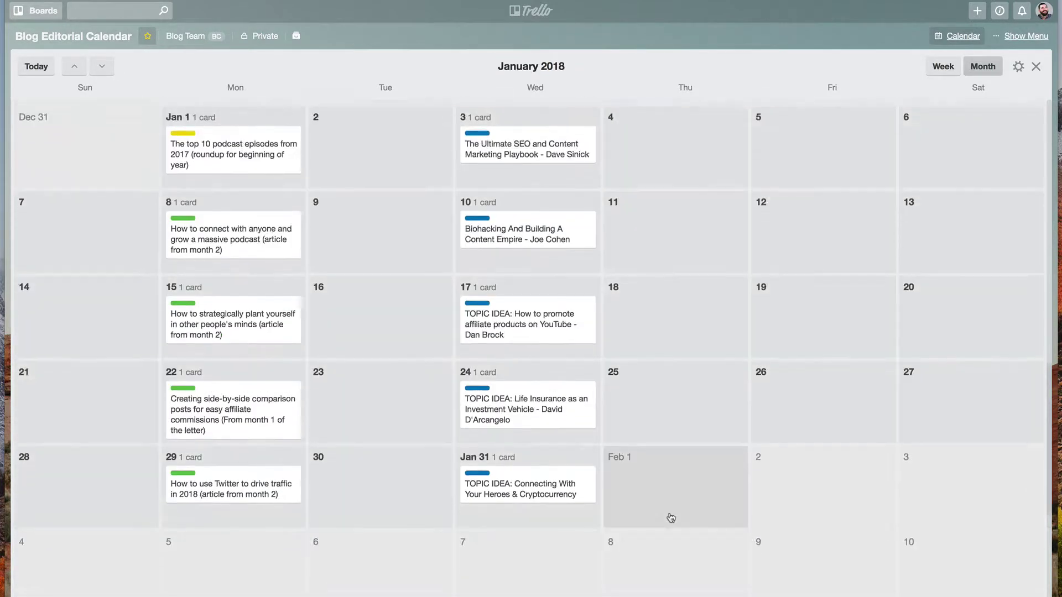
scroll(670, 515, "up", 5)
scroll(587, 536, "down", 8)
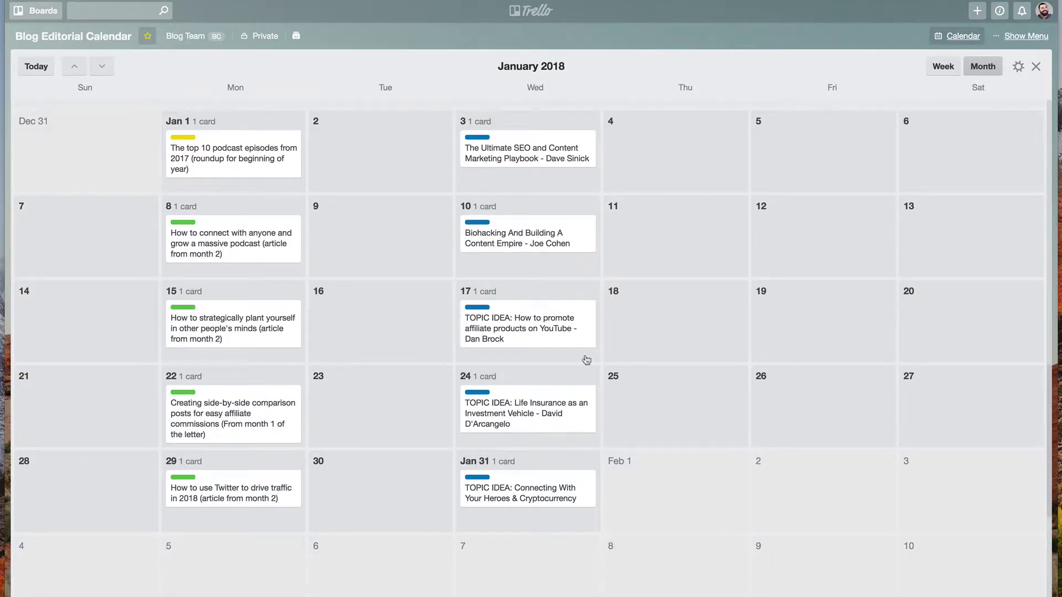
scroll(607, 483, "up", 8)
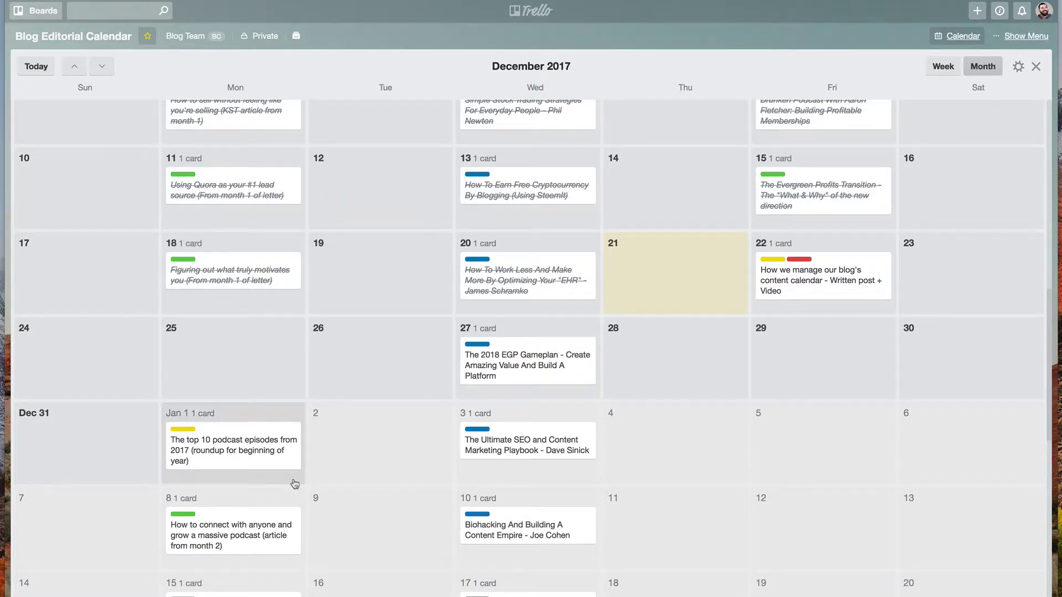
scroll(422, 450, "up", 3)
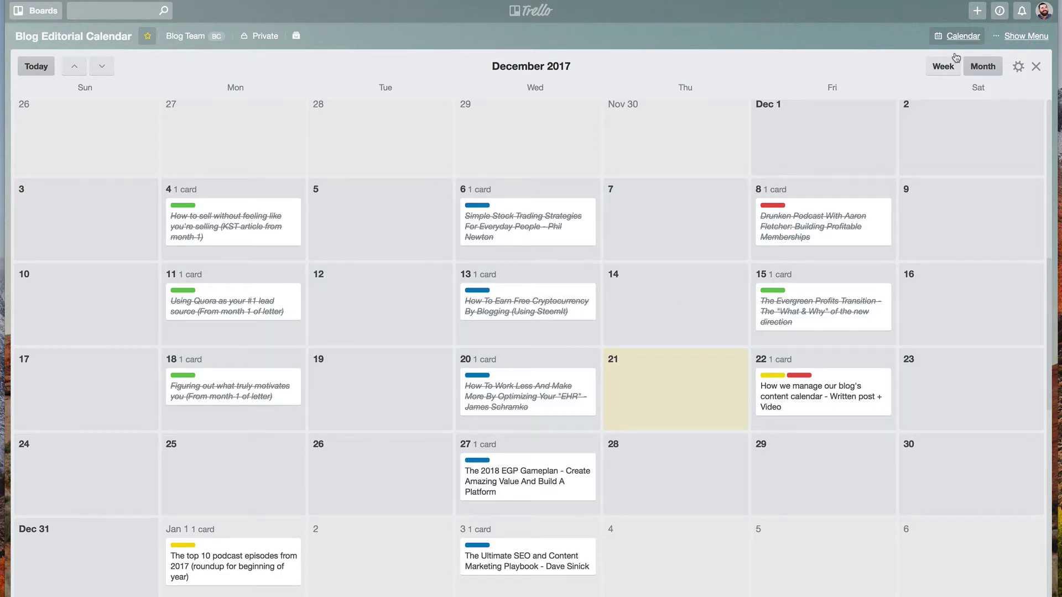
left_click(972, 39)
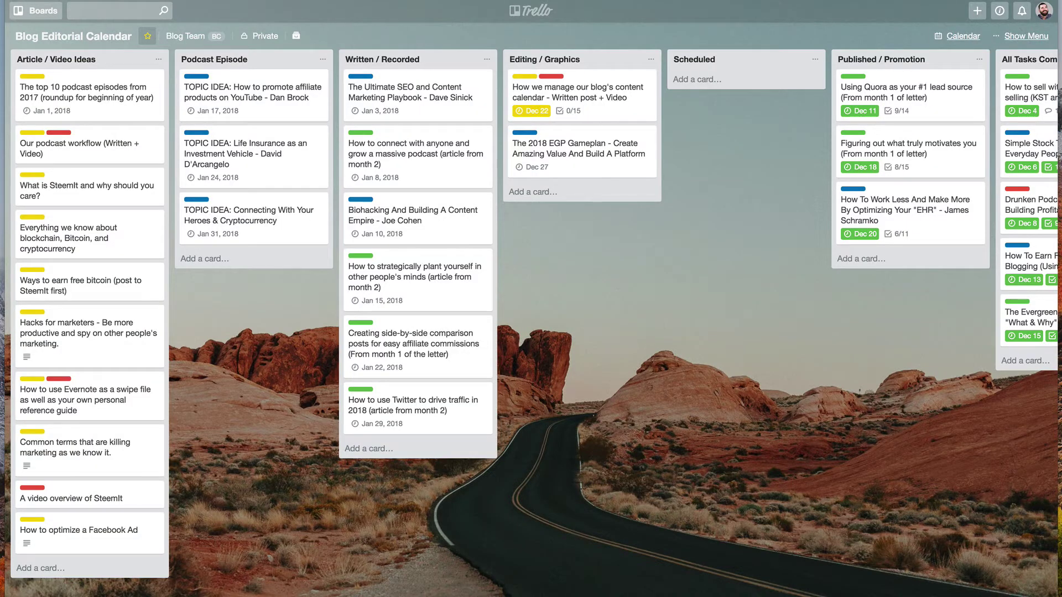